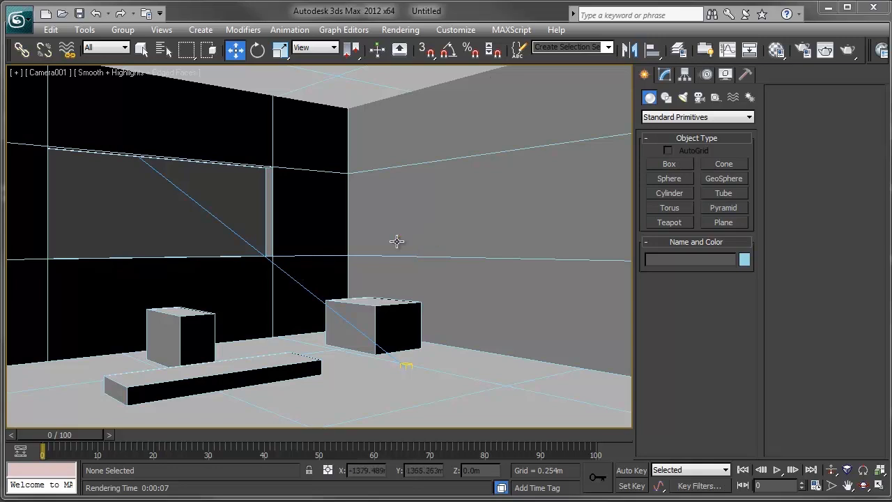
Switch to a perspective view and hide the roof to see inside the room.
key(p)
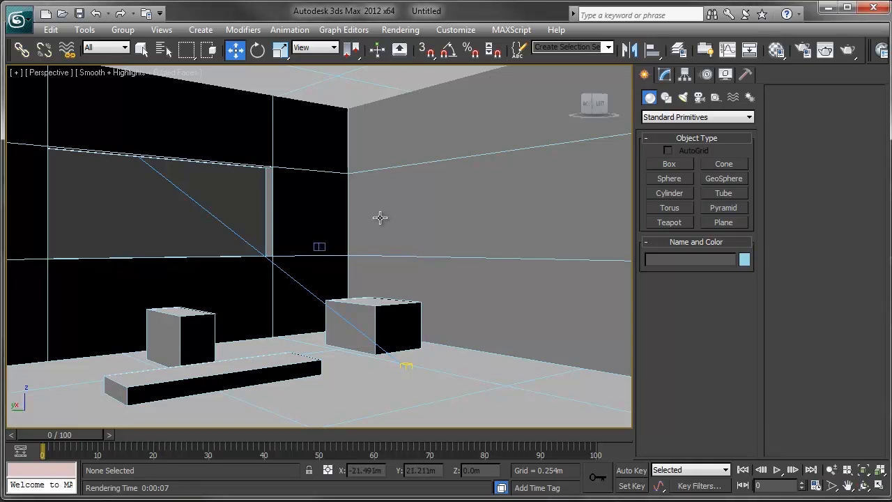
scroll(380, 234, up, 5)
scroll(380, 234, down, 2)
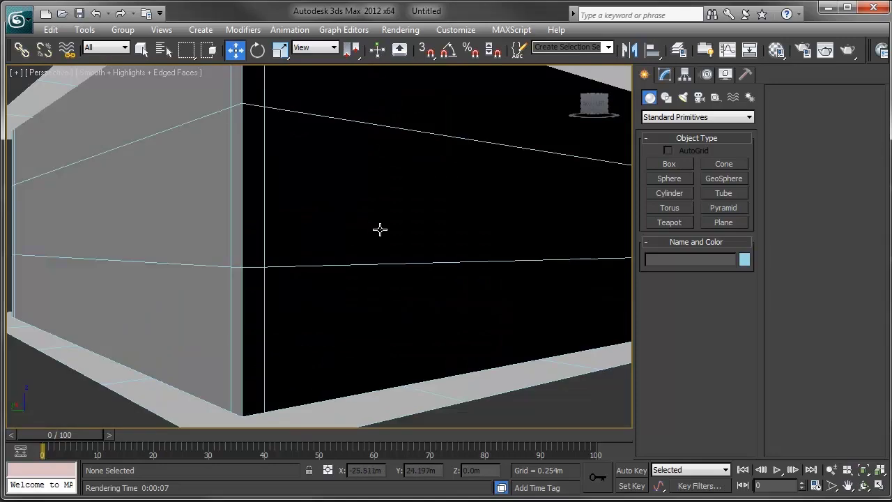
scroll(379, 229, down, 3)
scroll(356, 198, down, 3)
scroll(374, 207, down, 2)
click(375, 207)
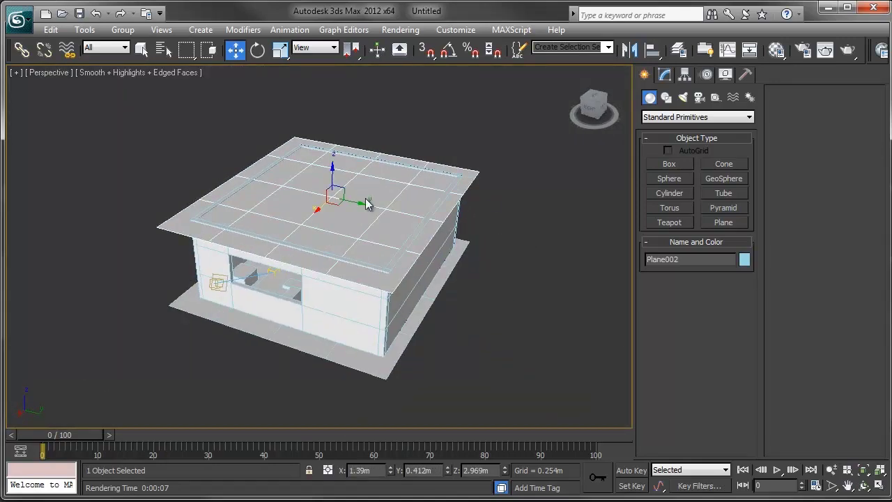
right_click(365, 197)
click(390, 167)
Orbit down into the room and hide the walls and floor plane.
mouse_move(356, 209)
alt+middle_down()
mouse_move(438, 225)
mouse_move(431, 218)
alt+middle_up()
mouse_move(304, 220)
alt+middle_down()
mouse_move(348, 224)
mouse_move(414, 196)
mouse_move(418, 233)
mouse_move(370, 260)
mouse_move(364, 239)
alt+middle_up()
click(403, 171)
right_click(397, 170)
click(439, 140)
click(370, 261)
right_click(370, 261)
click(404, 220)
Inspect Box004, the left box and Box002, then unhide everything and return to the camera view.
click(273, 267)
click(202, 250)
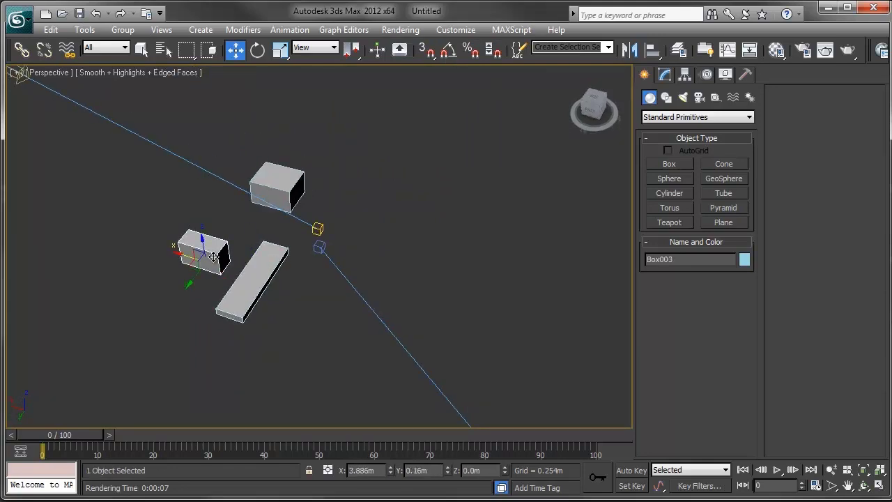
click(276, 186)
scroll(488, 299, down, 2)
alt+middle_drag(493, 297, 447, 284)
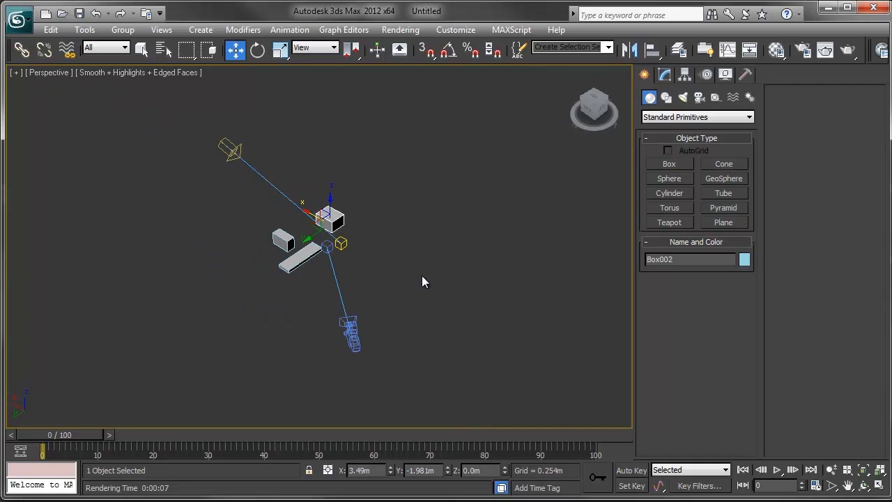
right_click(428, 217)
click(467, 156)
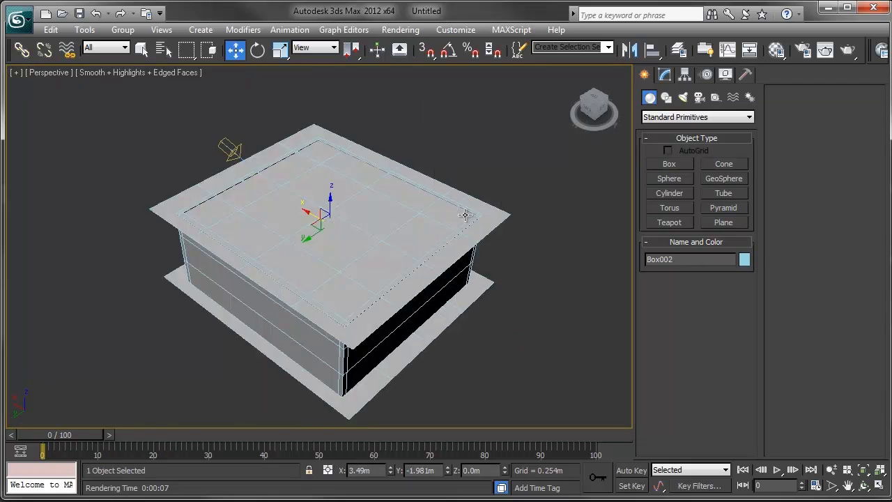
click(501, 172)
key(c)
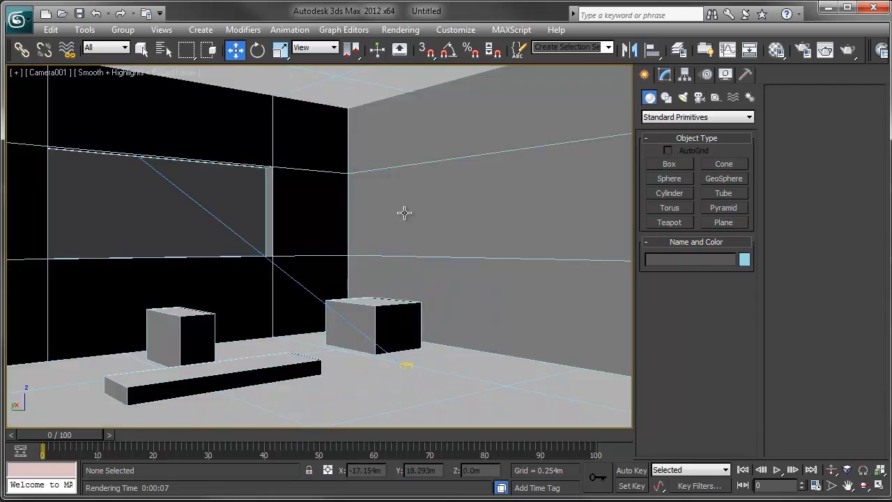
Render the neutral grey room from Camera001, then select the floor plane.
click(851, 53)
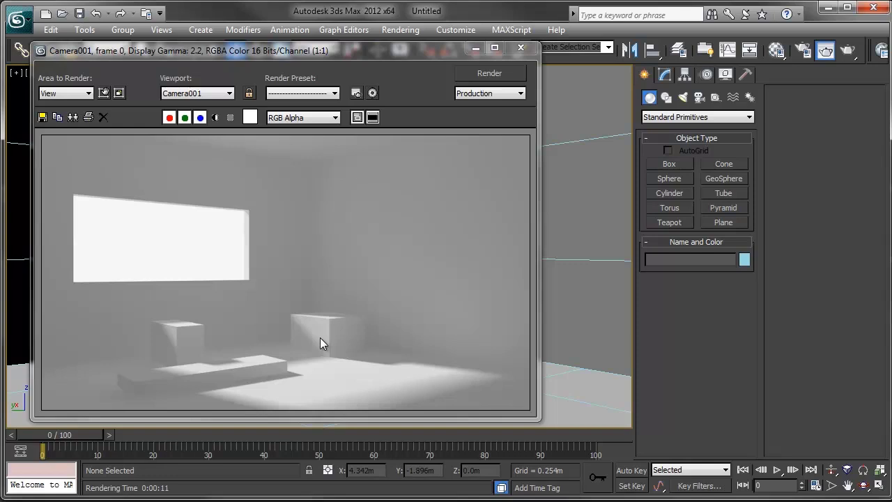
click(475, 49)
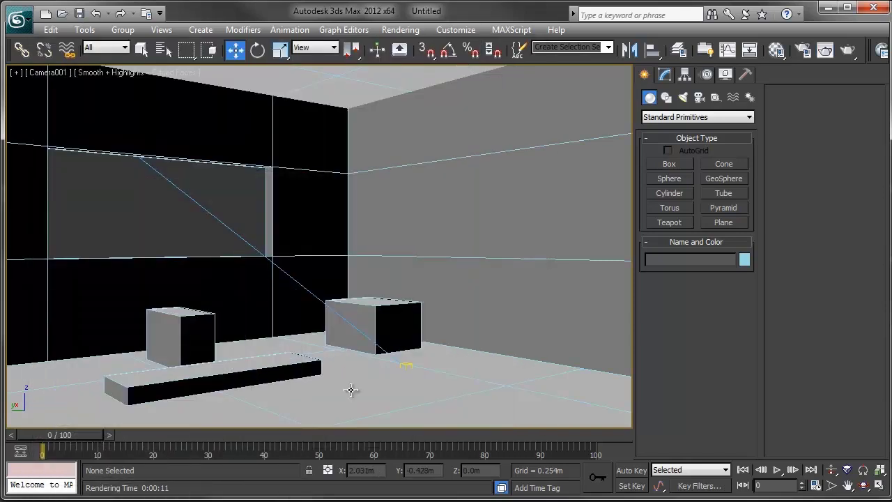
click(350, 389)
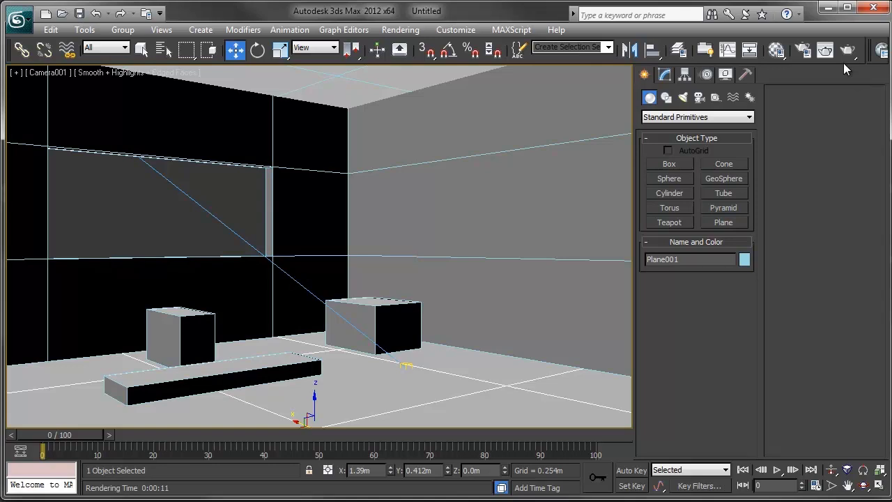
Assign the Suelo Madera wood VRayMtl to the floor plane and start a render.
click(776, 50)
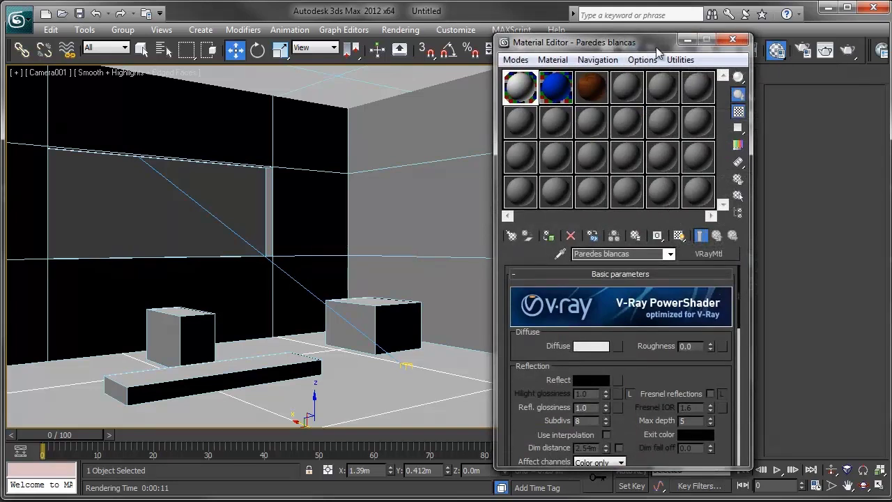
drag(647, 43, 678, 31)
click(588, 75)
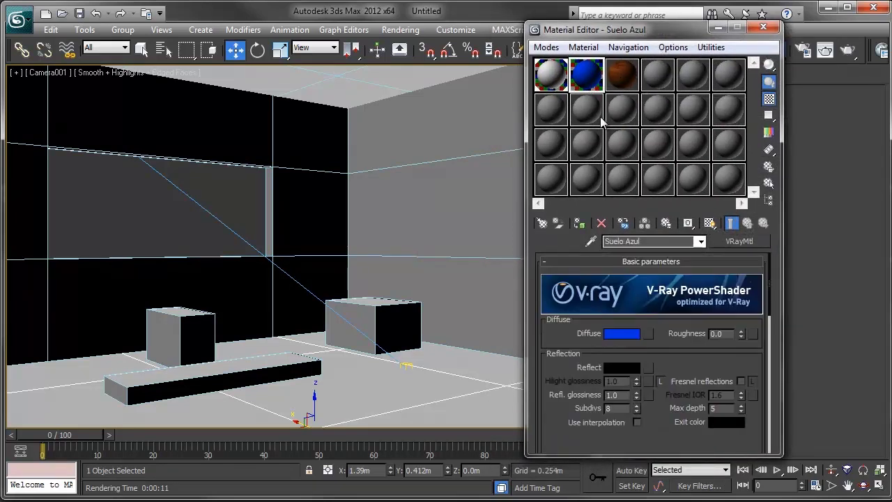
click(622, 75)
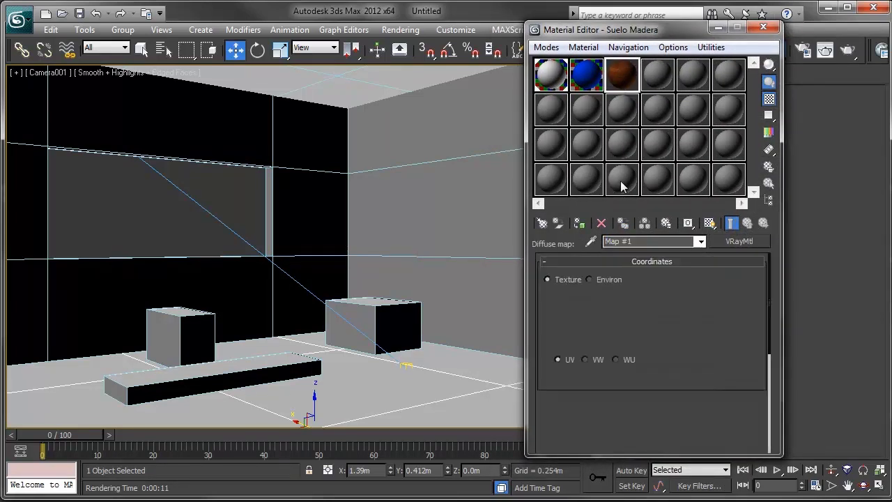
click(748, 224)
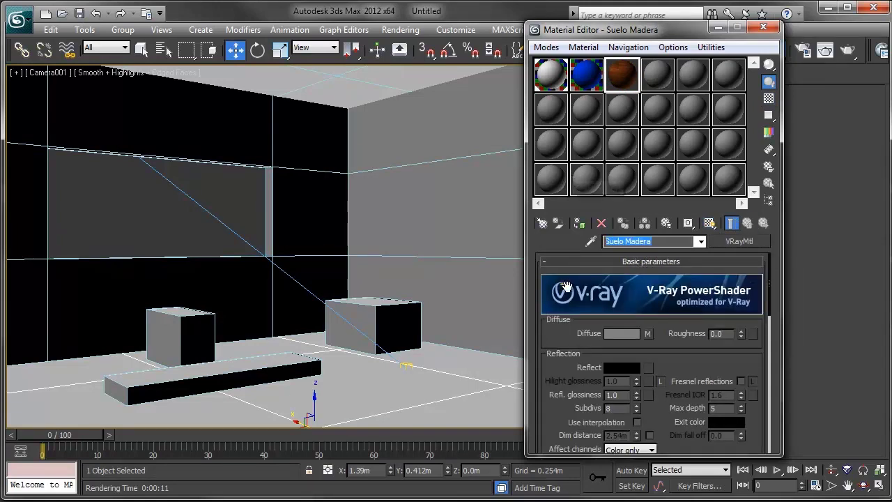
click(578, 224)
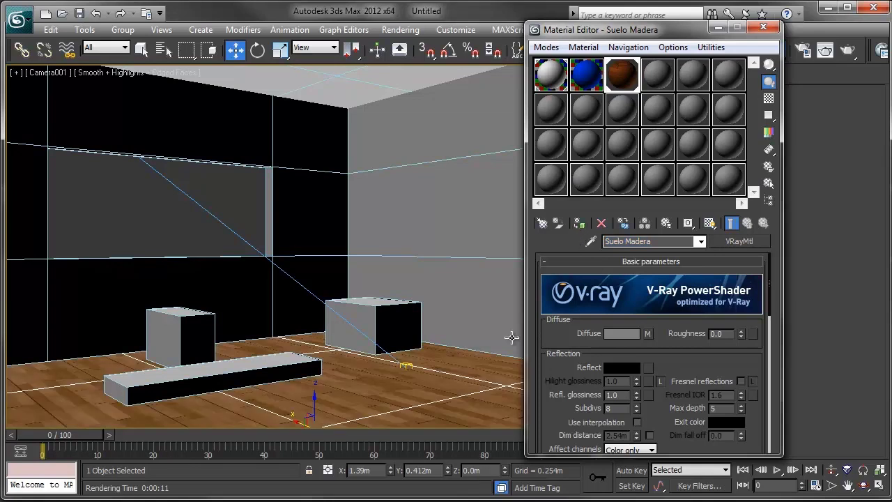
click(847, 52)
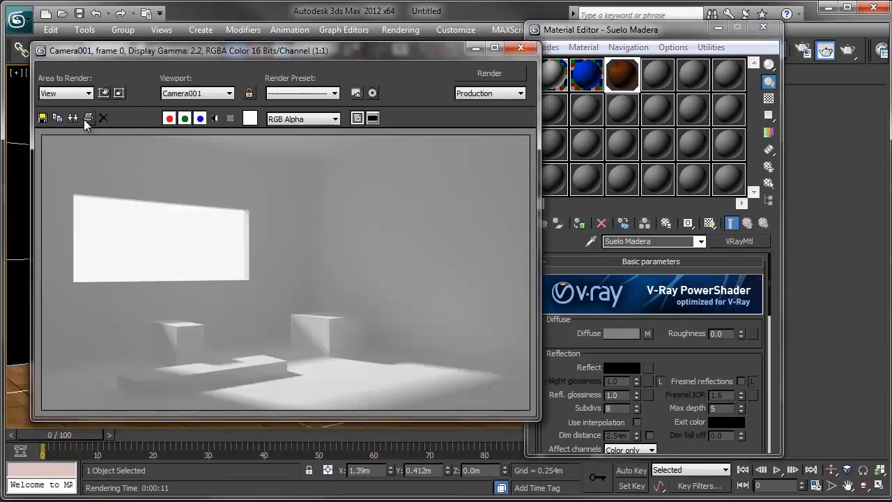
Clone the grey render window and re-render the room with the wood floor.
click(72, 117)
mouse_move(801, 169)
mouse_down()
mouse_move(619, 43)
mouse_move(389, 113)
mouse_move(418, 108)
mouse_up()
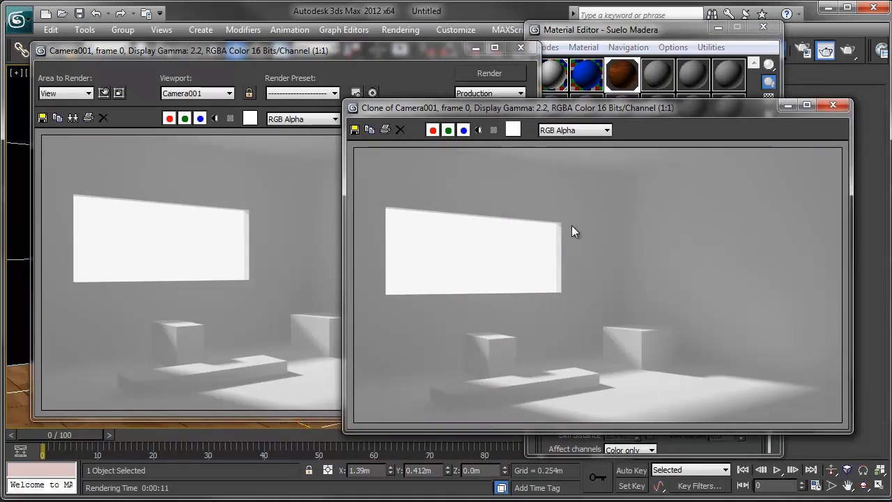
click(303, 246)
click(479, 78)
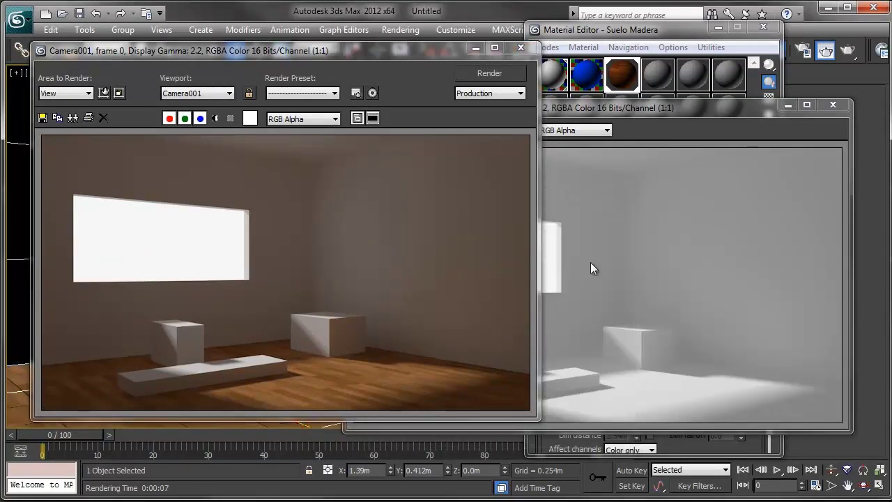
Compare the wood-floor and grey renders, then minimize both windows.
click(606, 273)
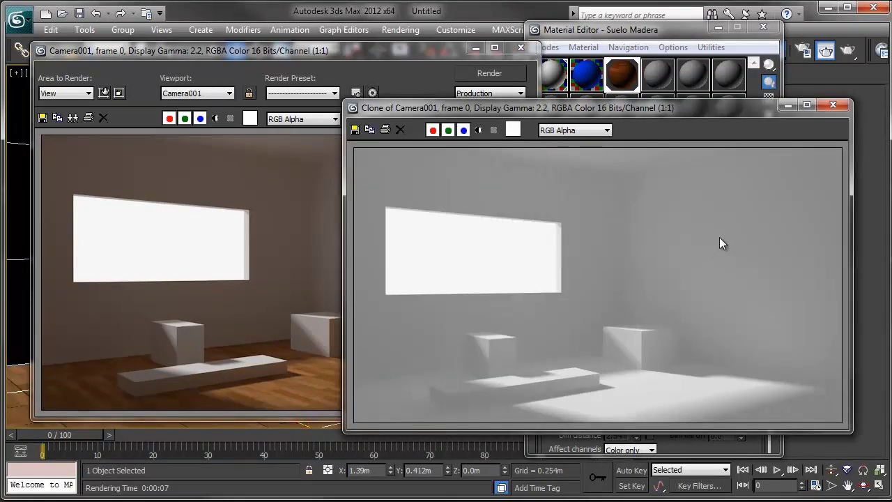
click(243, 375)
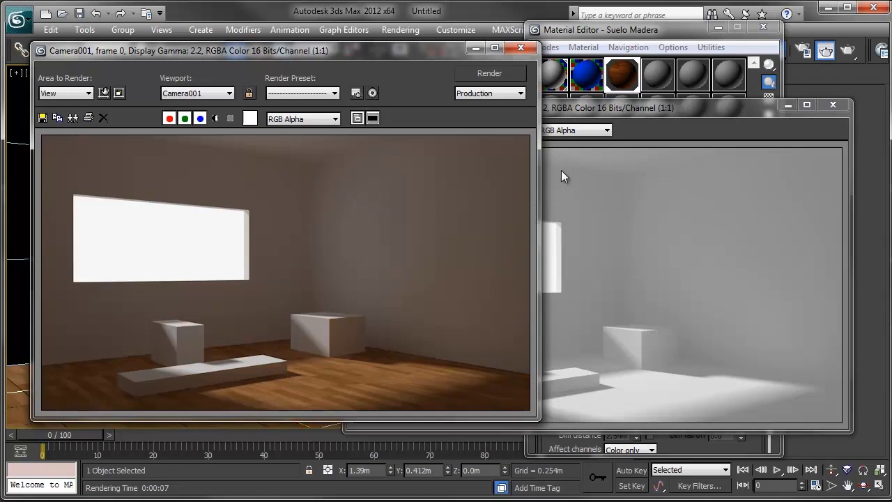
click(474, 48)
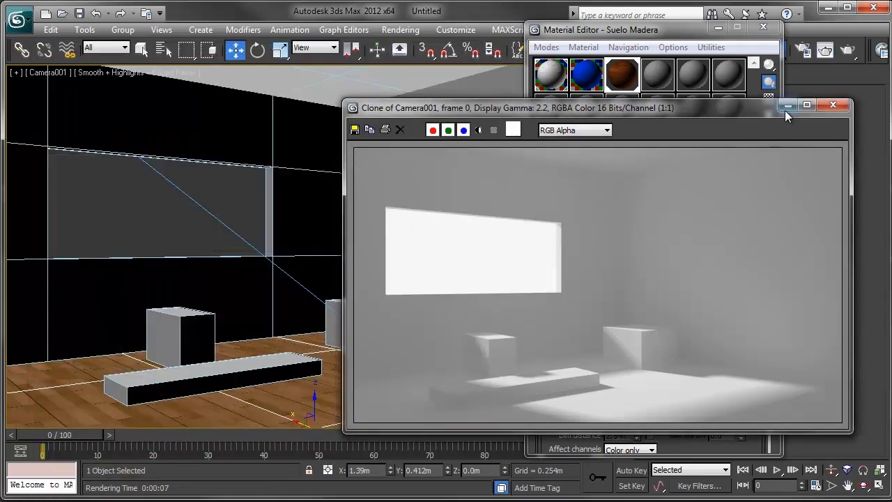
click(786, 108)
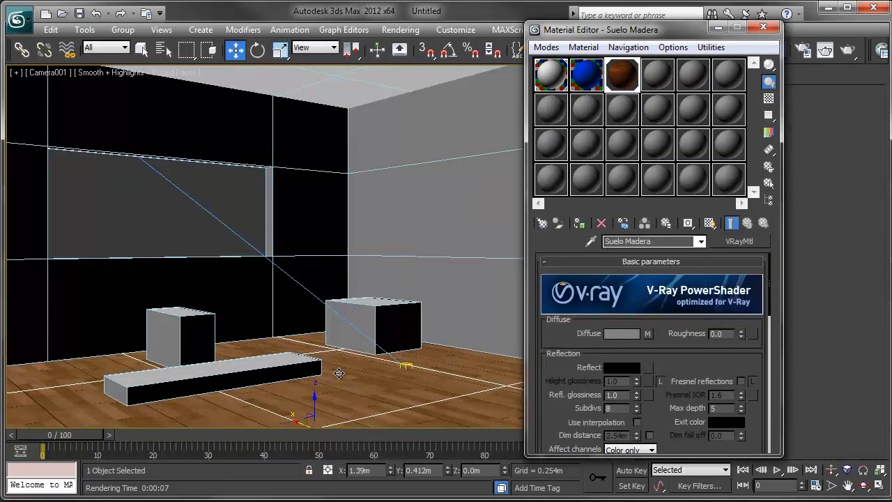
Apply the blue Suelo Azul material to the floor, clone the wood-floor render, and re-render.
click(586, 79)
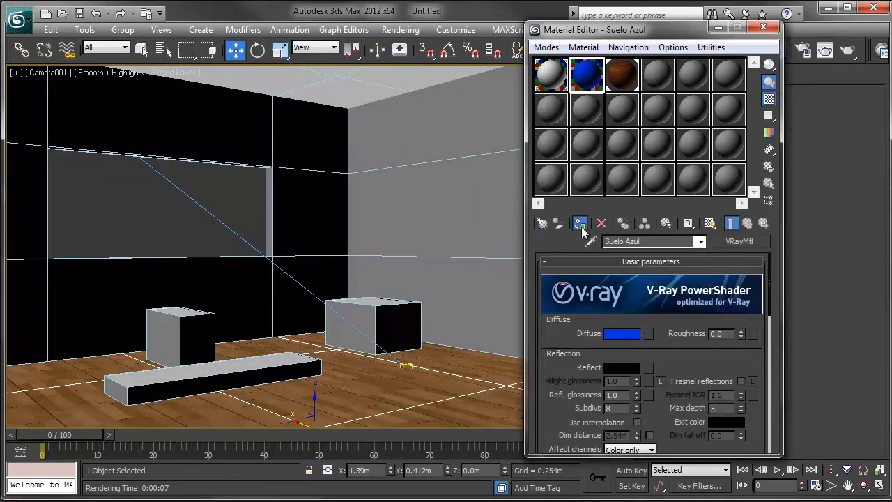
click(579, 222)
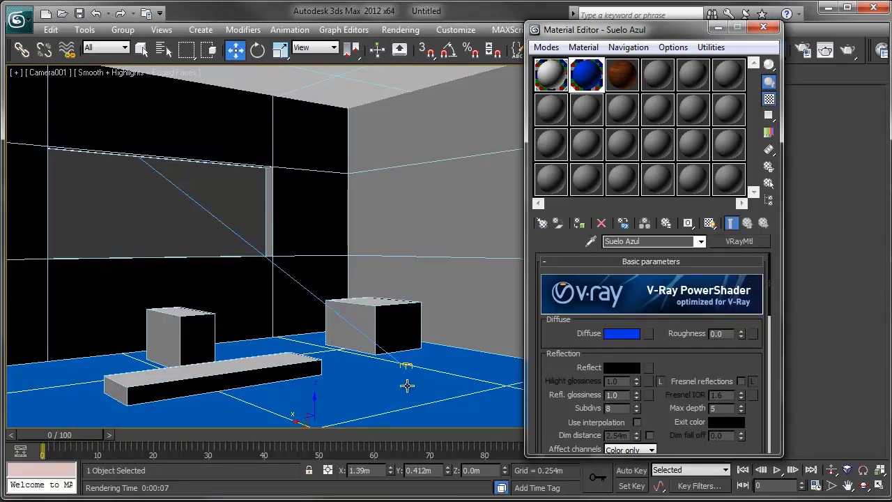
key(shift+q)
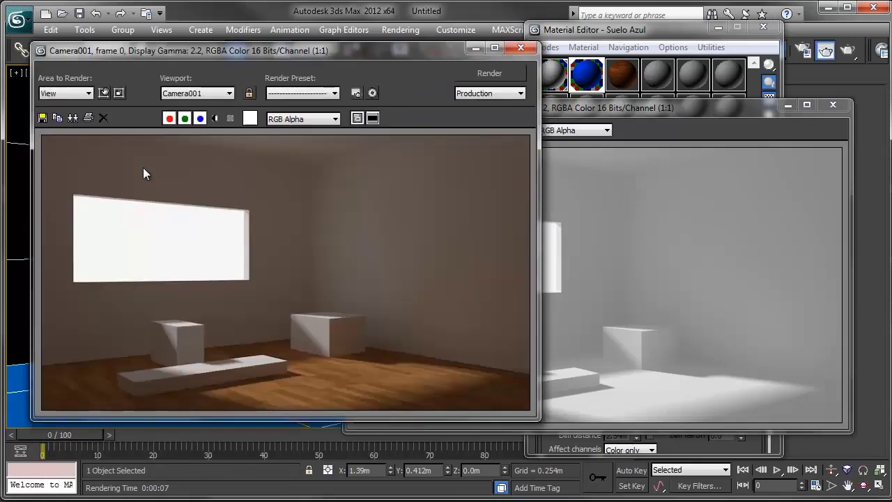
click(72, 122)
mouse_move(861, 150)
mouse_down()
mouse_move(351, 177)
mouse_move(366, 174)
mouse_up()
click(302, 147)
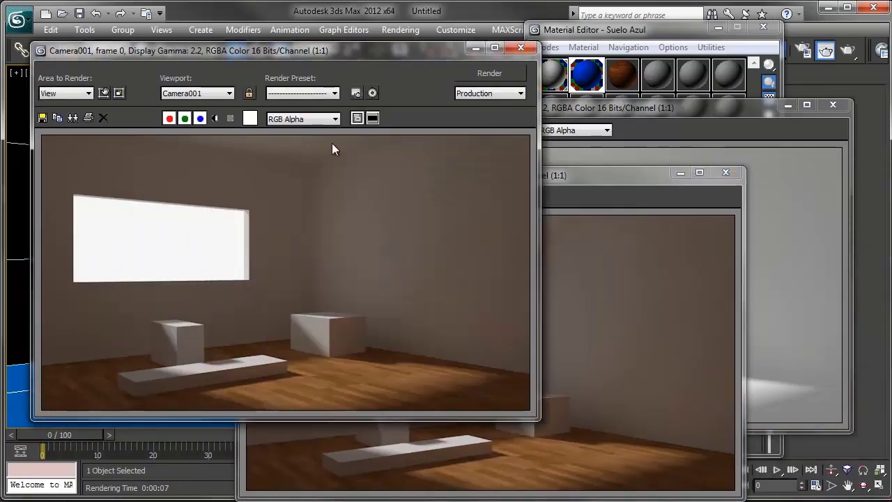
click(488, 72)
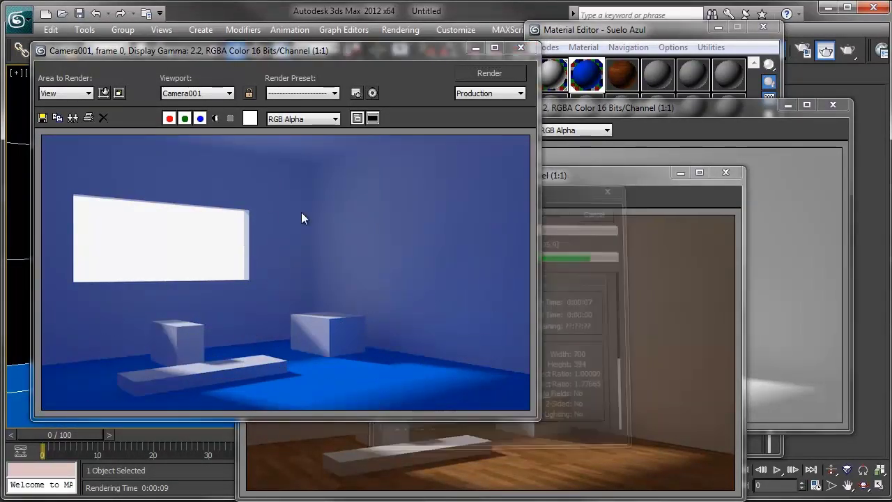
Compare the blue-floor render with the wood and grey copies, then close the cloned windows.
click(574, 316)
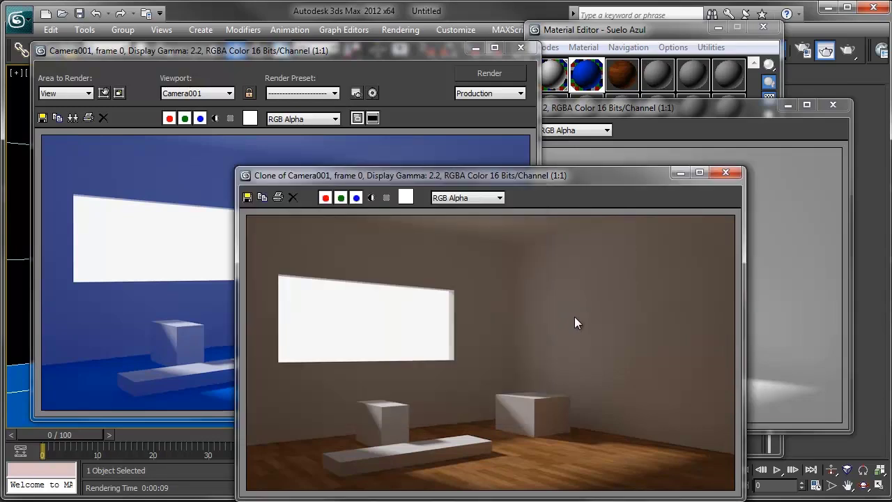
click(792, 250)
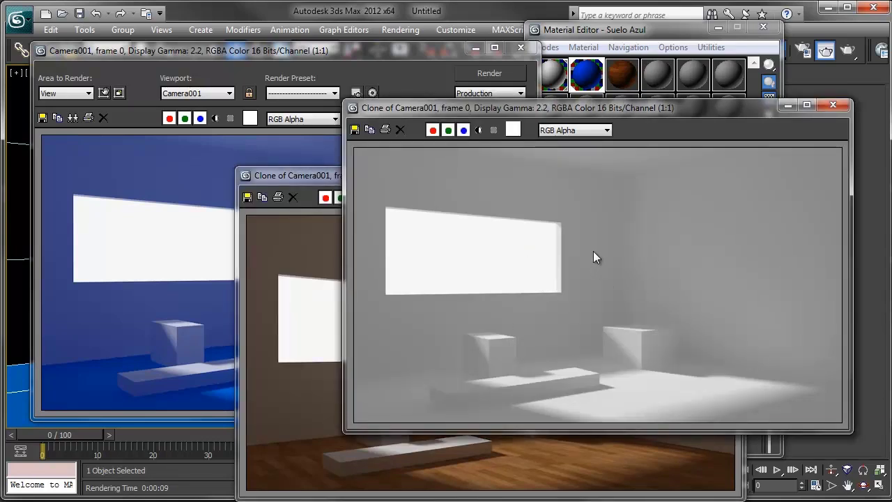
click(787, 105)
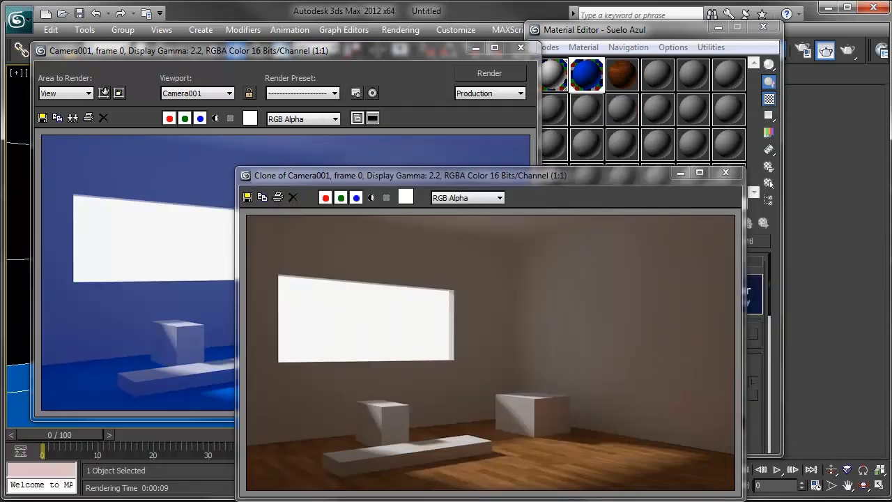
click(725, 173)
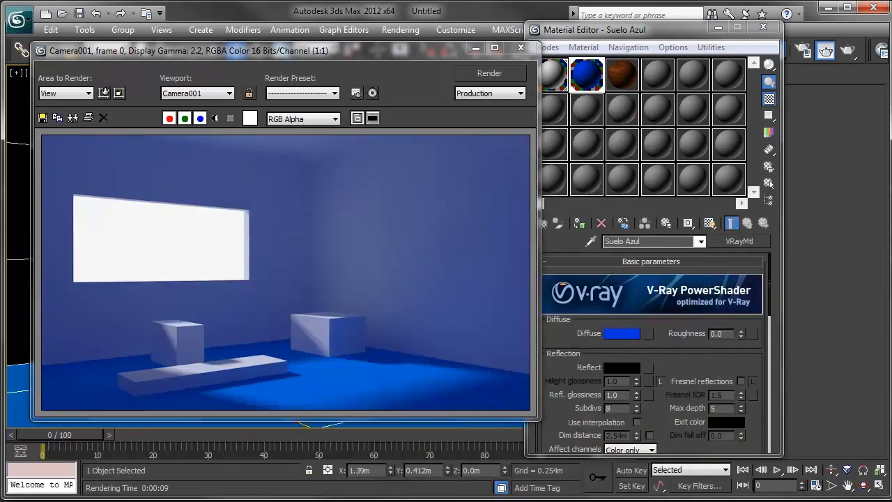
click(73, 118)
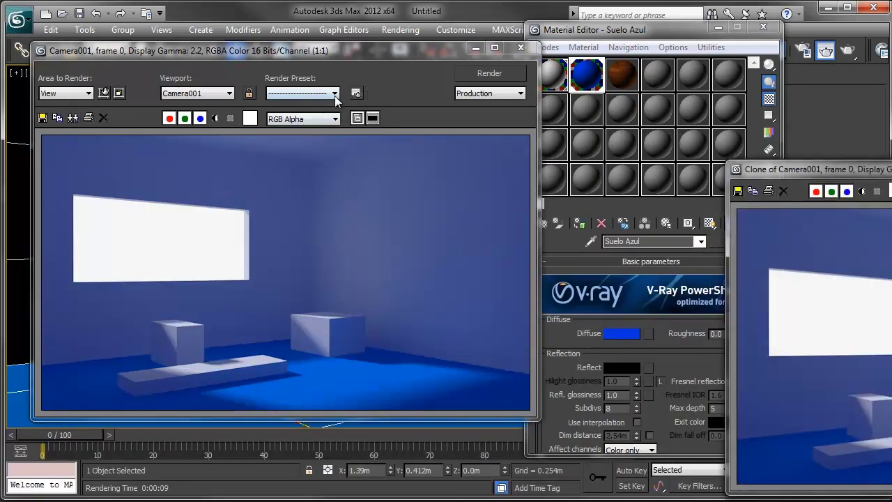
click(836, 177)
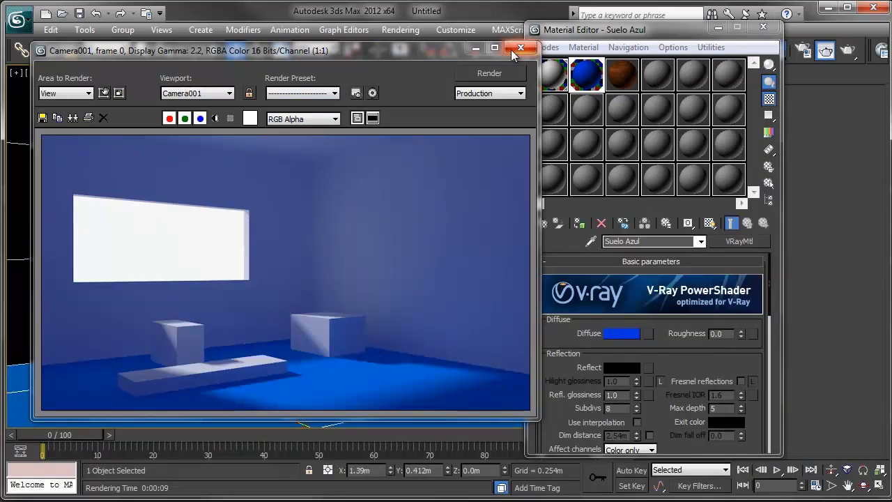
Close the render window and name an empty material slot 'Suelo Azul Aprobado'.
click(520, 48)
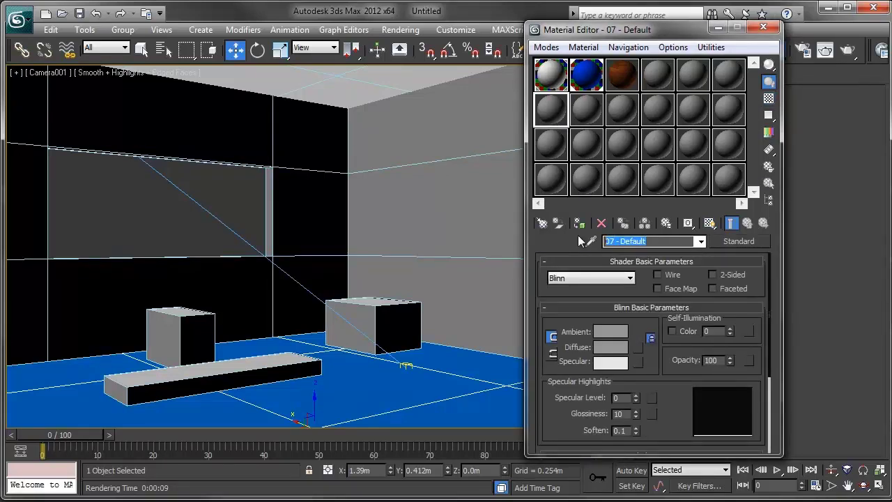
click(589, 112)
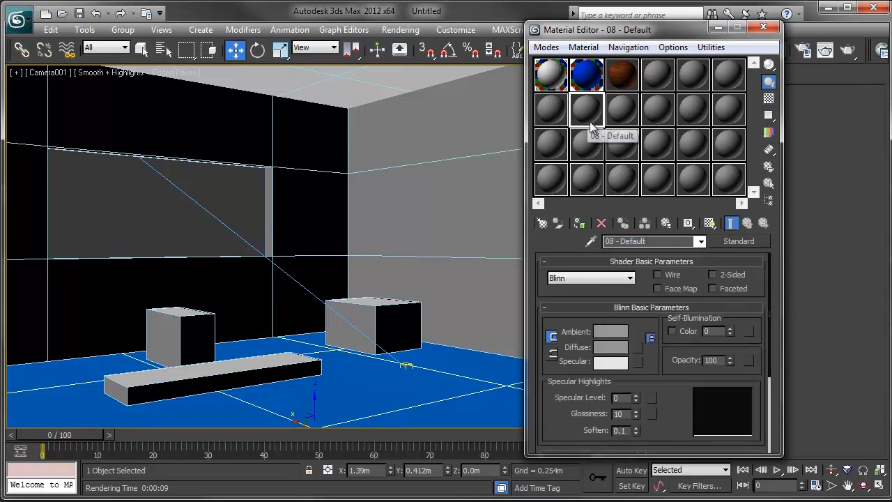
click(671, 244)
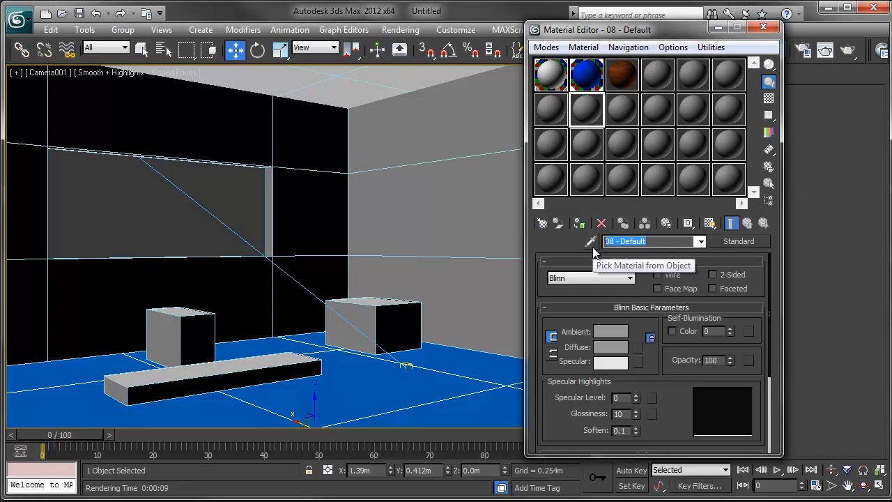
text(Suel)
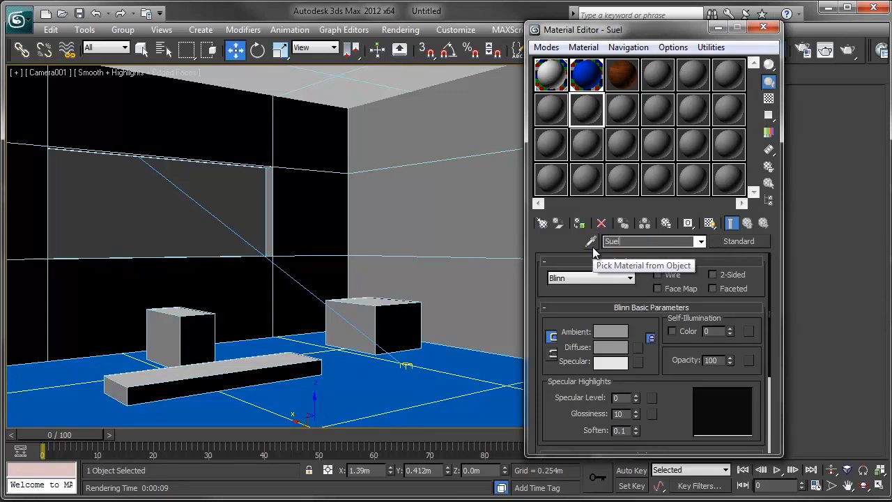
text(o Azul )
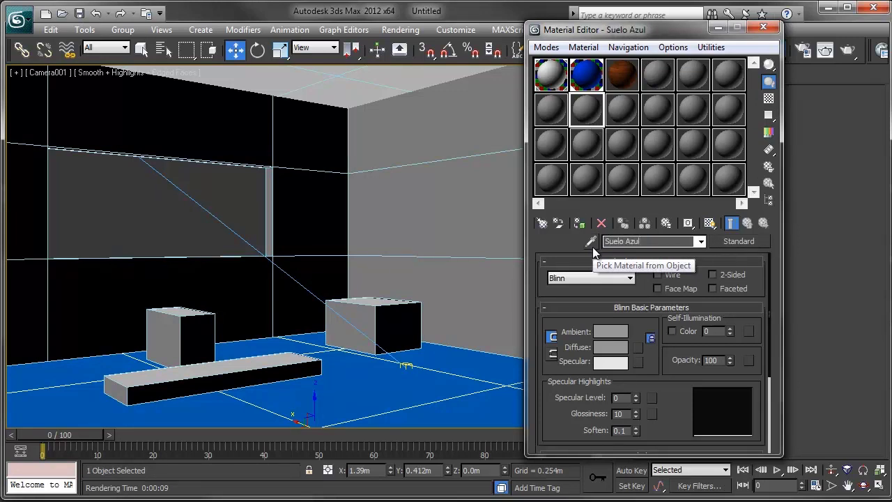
text(Ap)
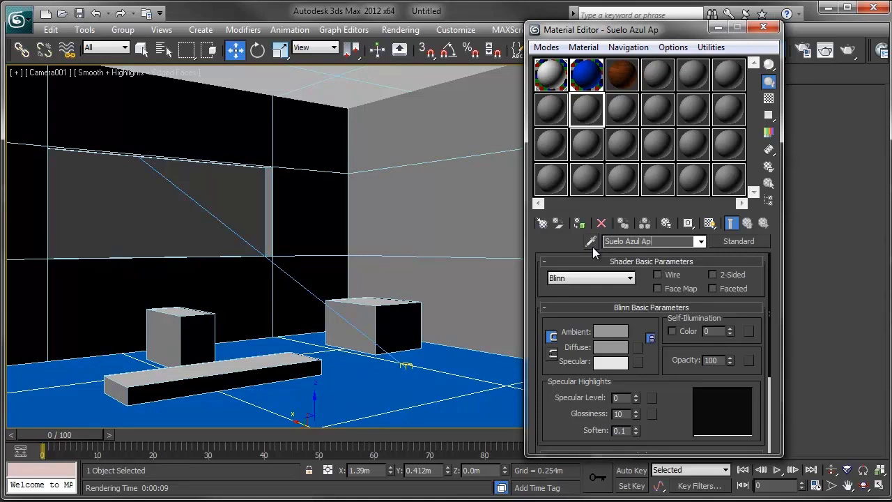
text(robado)
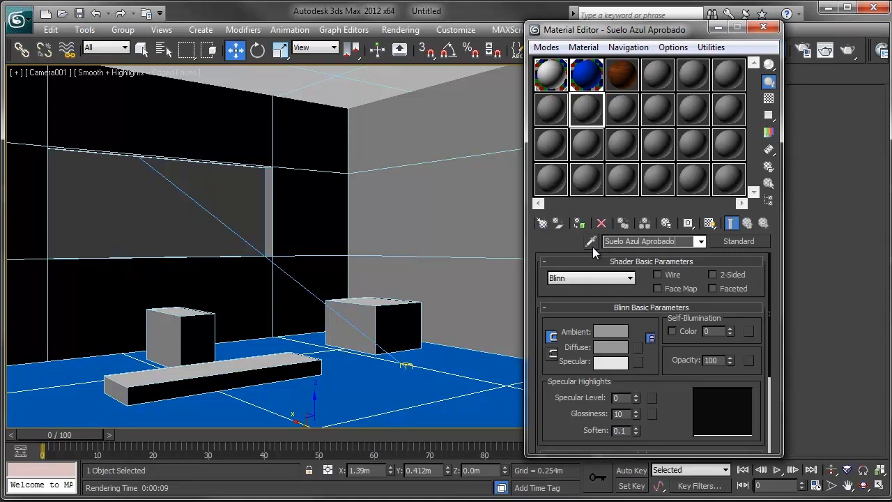
Change Suelo Azul Aprobado to a VRayOverrideMtl, discarding the old Standard material.
click(731, 242)
drag(471, 67, 434, 29)
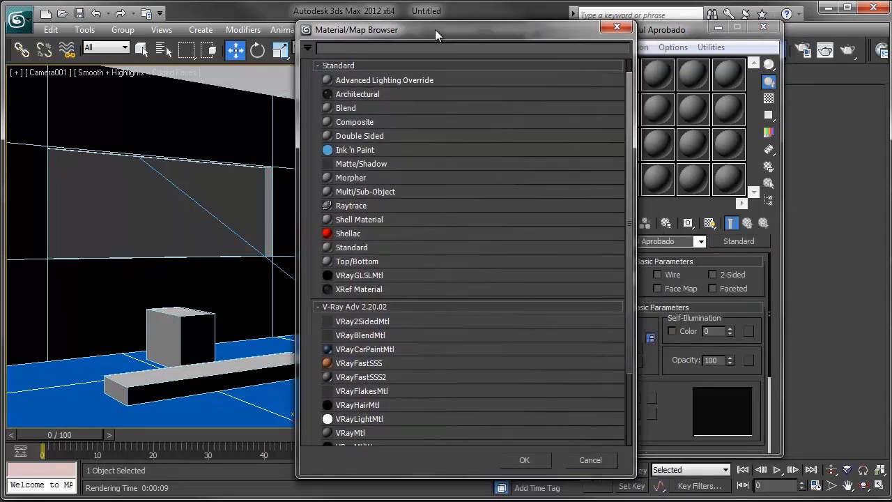
scroll(404, 246, down, 2)
scroll(404, 247, down, 2)
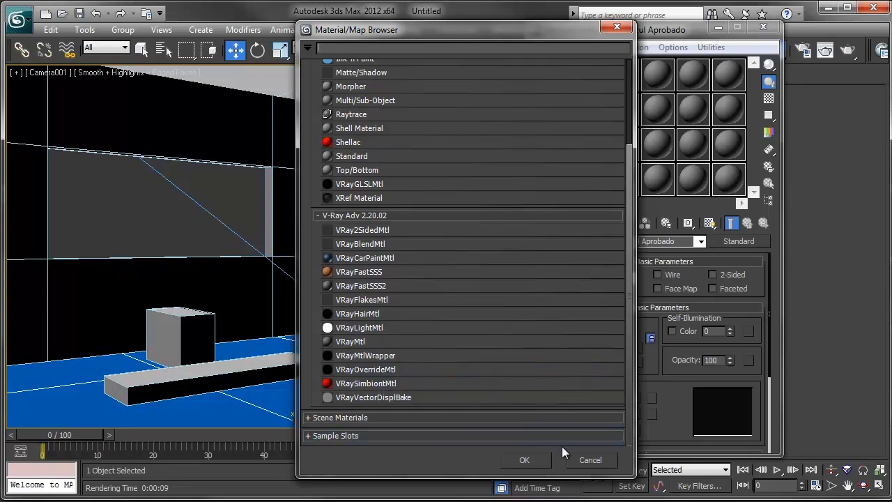
double_click(398, 369)
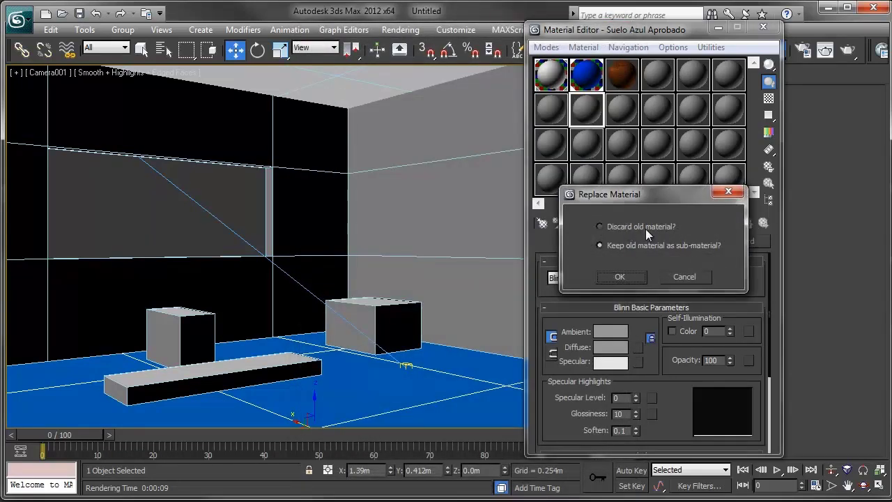
mouse_move(686, 195)
mouse_down()
mouse_move(579, 201)
mouse_move(645, 241)
mouse_up()
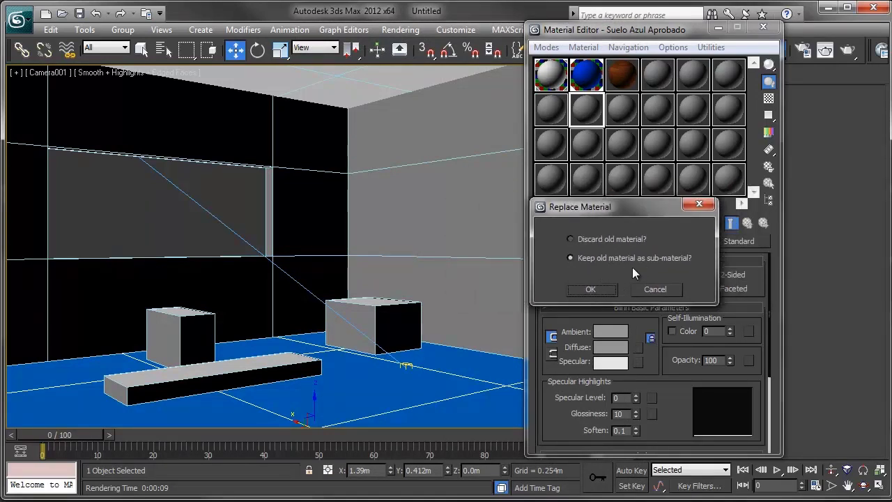
click(590, 239)
click(597, 291)
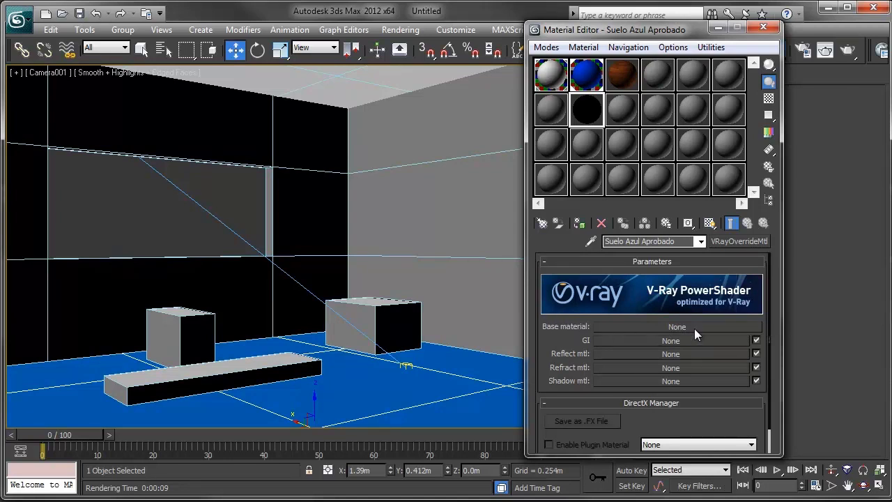
Set an instance of Suelo Azul as the override's base material.
click(584, 67)
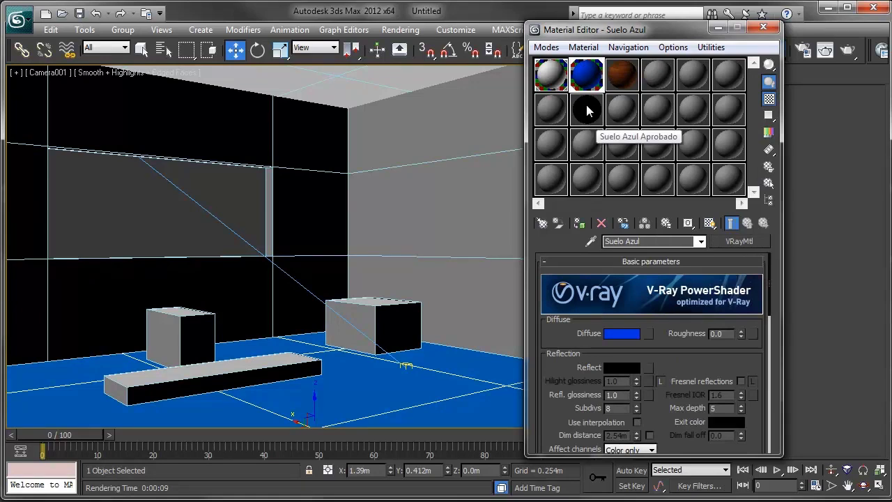
click(586, 110)
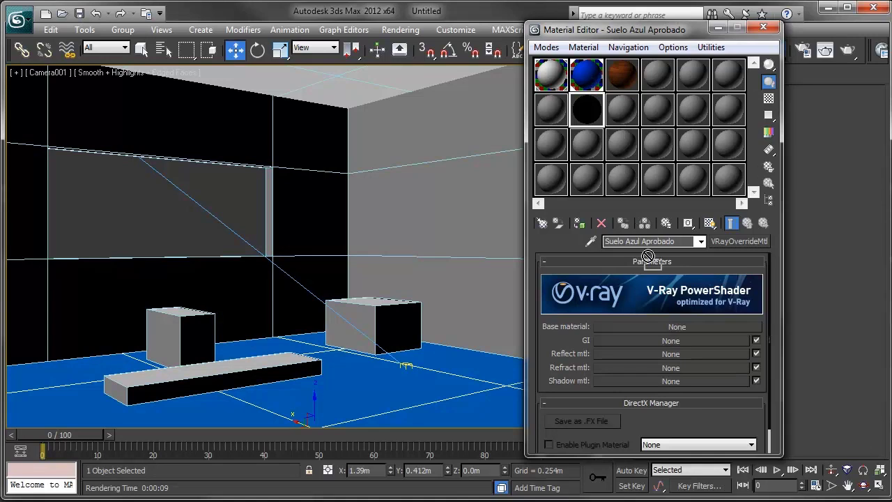
drag(590, 79, 669, 326)
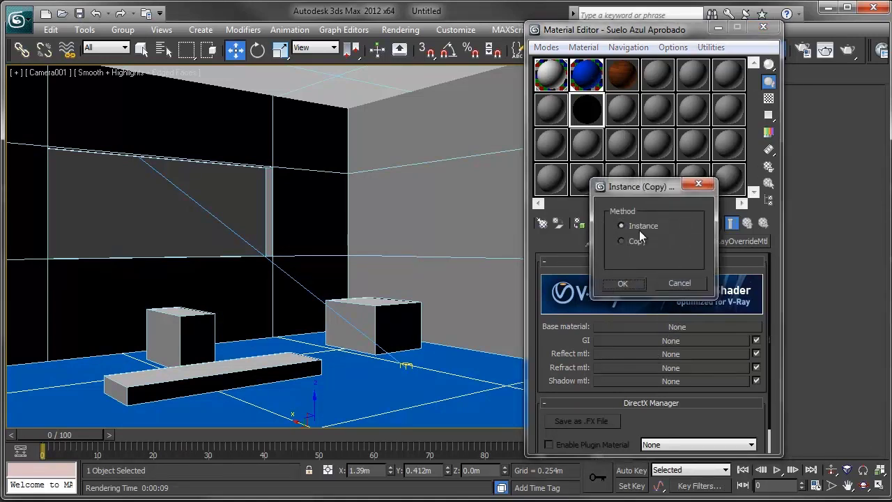
click(621, 283)
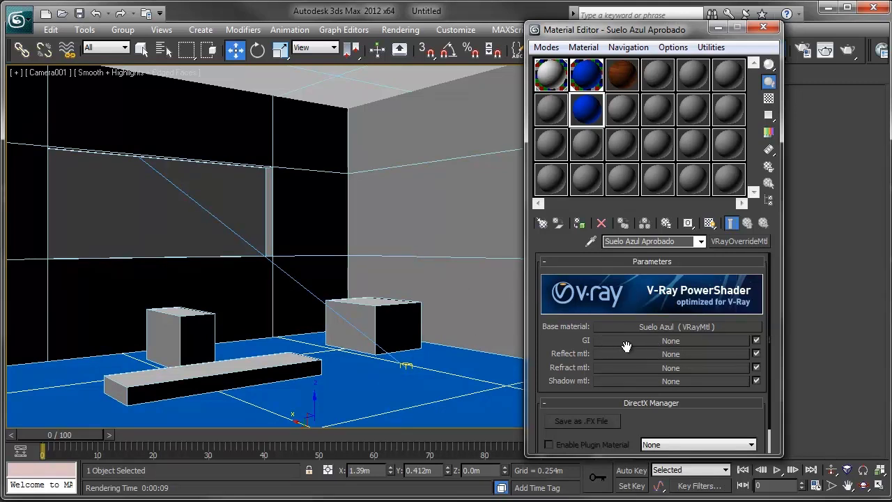
Create 'Material Nuetro GI' as a VRayMtl with RGB 128,128,128 grey diffuse.
click(581, 143)
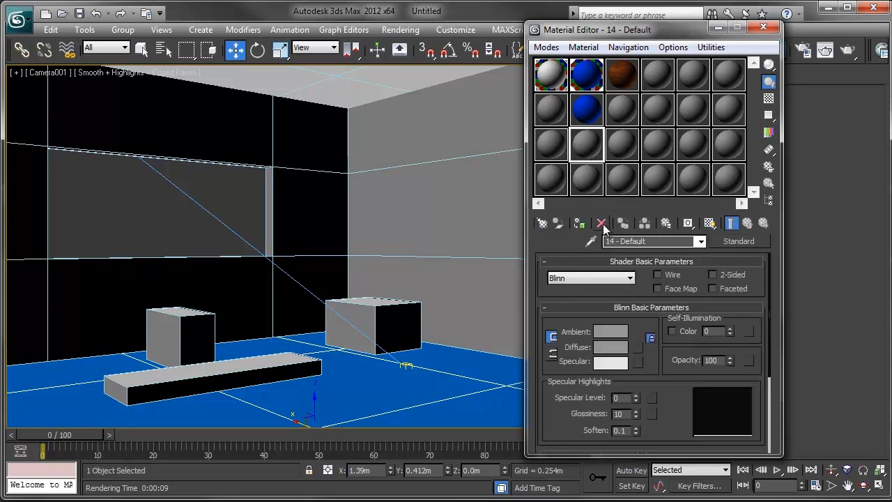
click(665, 243)
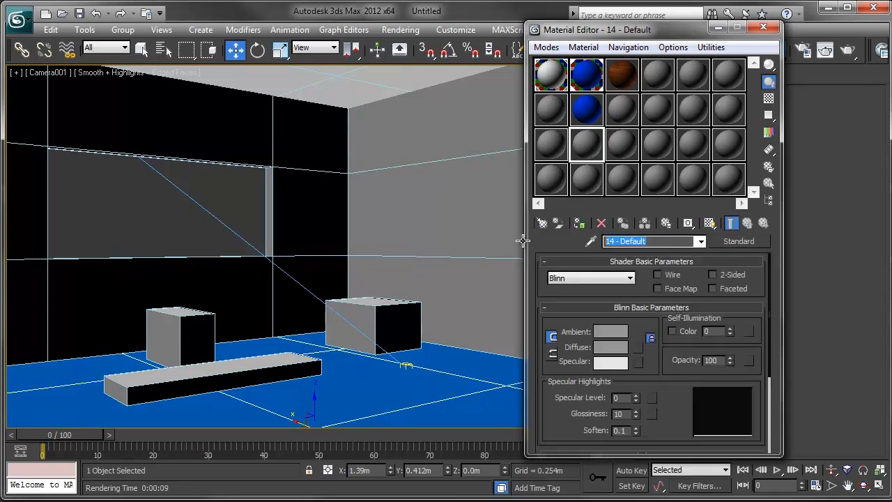
text(Ma)
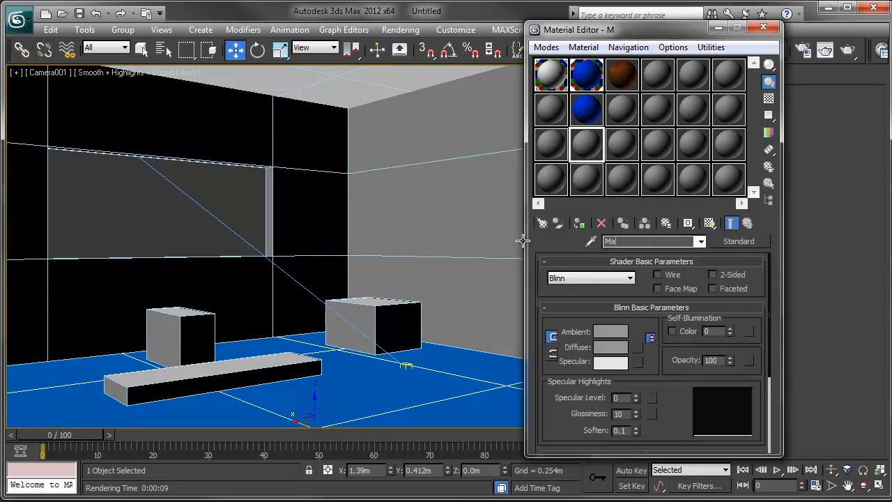
text(terial Nu)
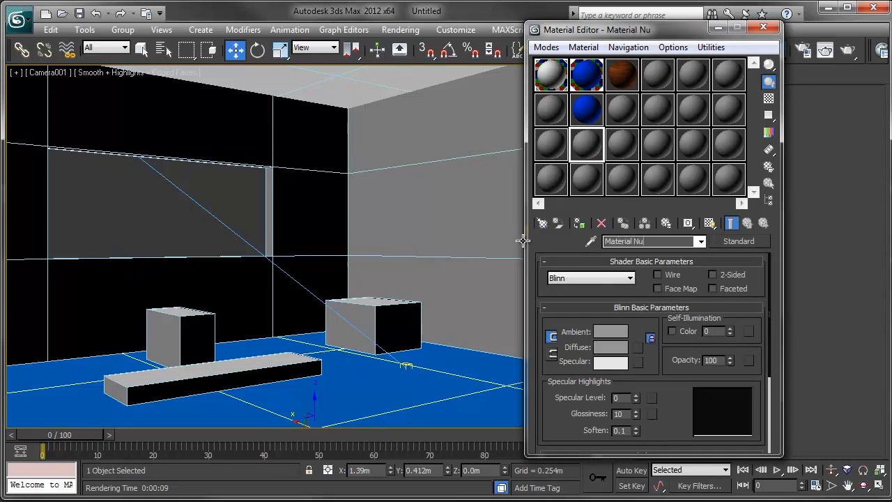
text(etro)
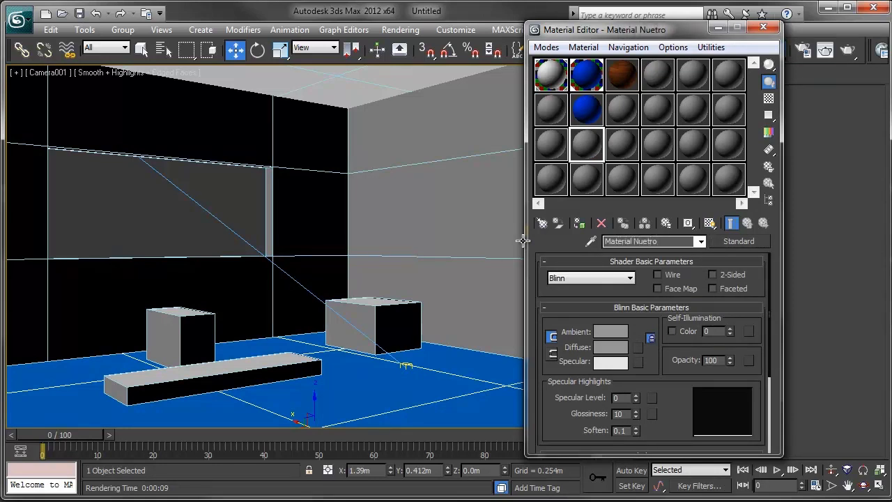
text( GI)
click(739, 241)
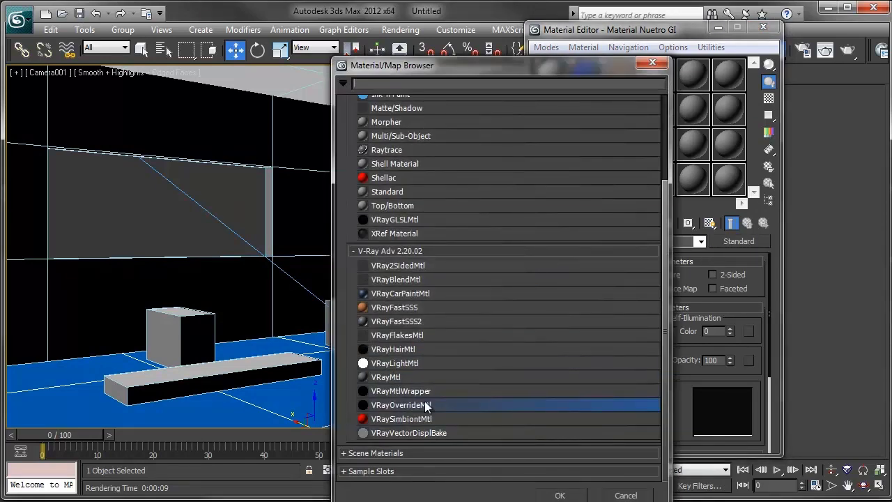
click(397, 377)
drag(483, 80, 435, 34)
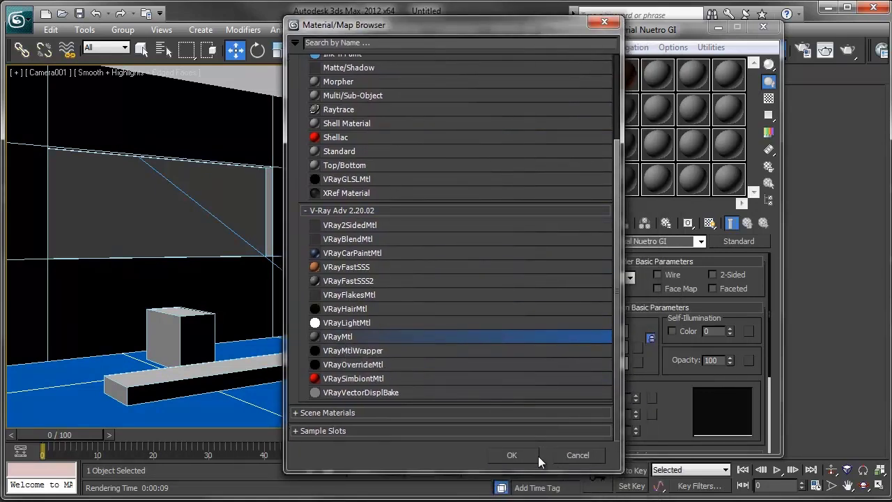
click(512, 454)
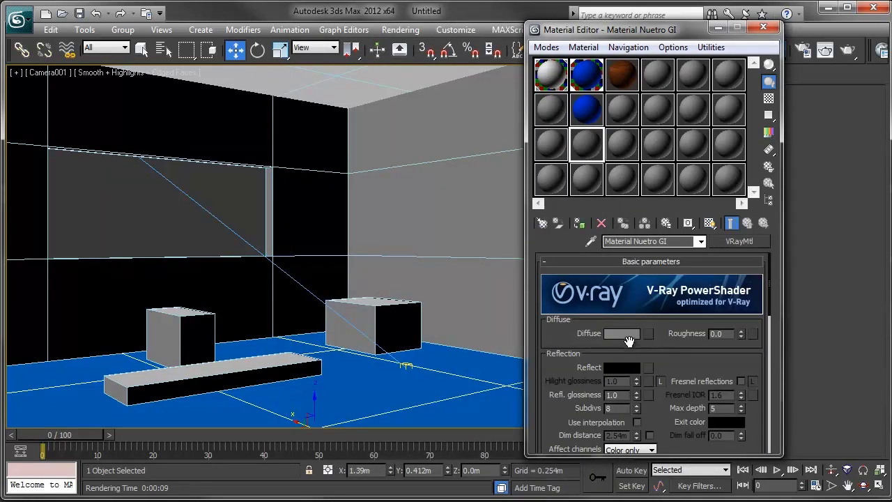
click(627, 335)
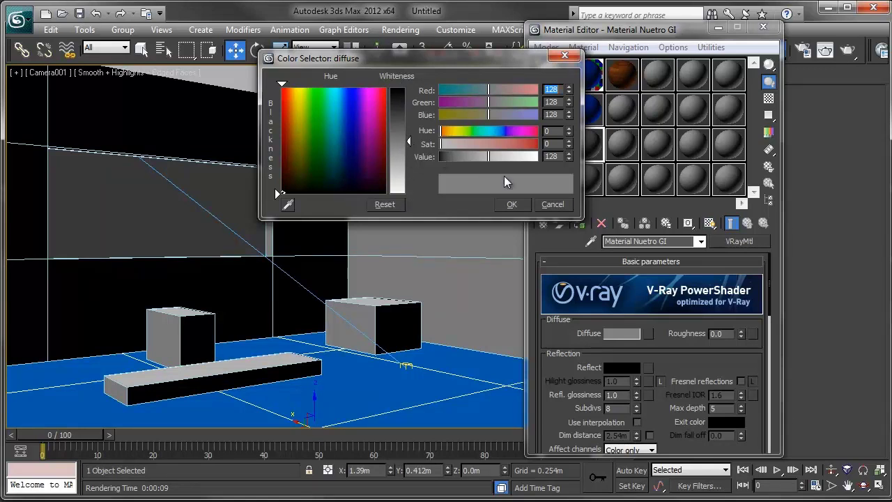
click(511, 204)
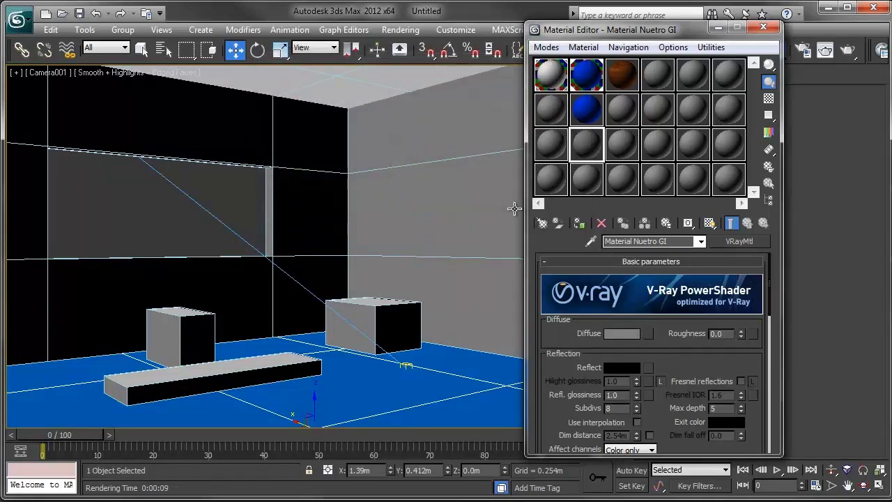
click(591, 111)
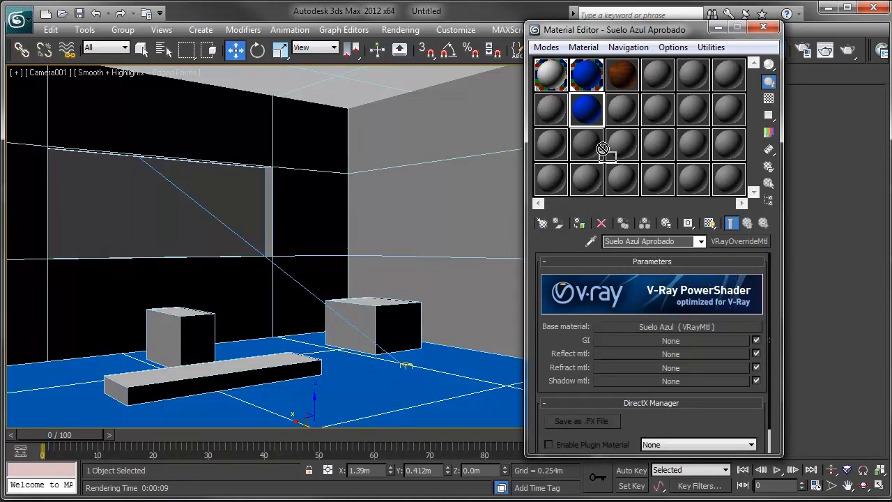
Instance Material Nuetro GI into Suelo Azul Aprobado's GI slot and assign the override to the floor.
mouse_move(589, 141)
mouse_down()
mouse_move(653, 307)
mouse_move(641, 337)
mouse_up()
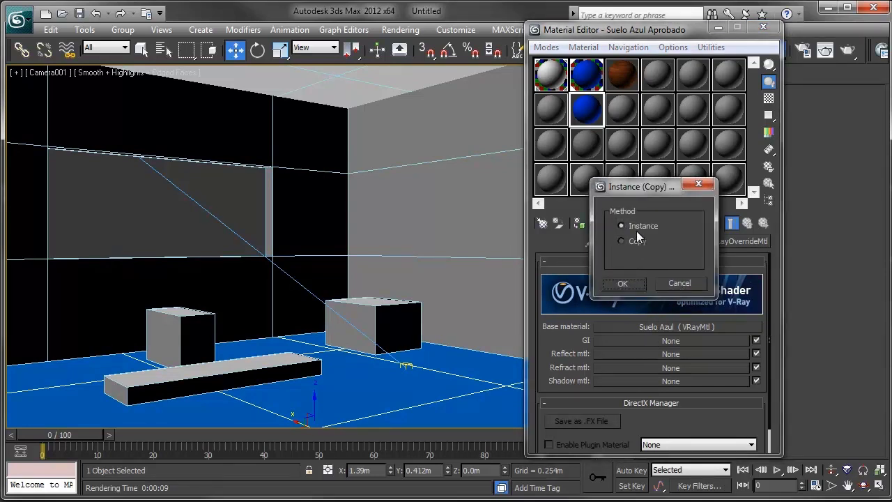
click(633, 282)
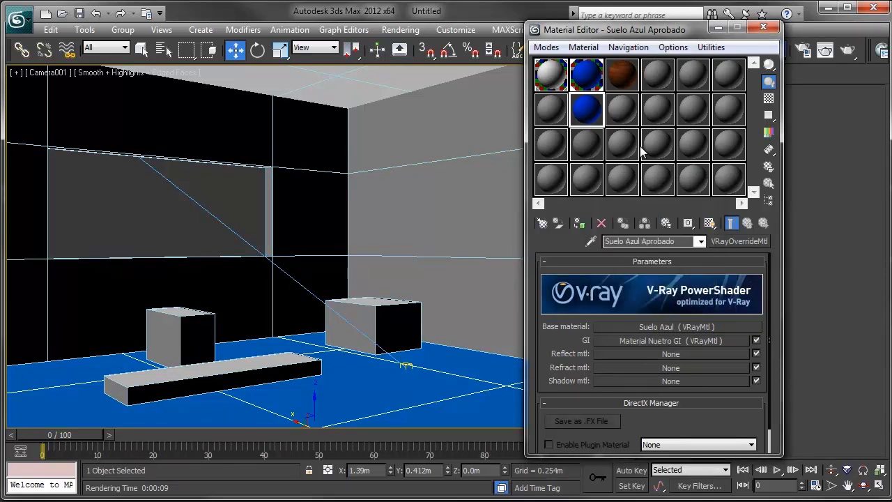
click(592, 145)
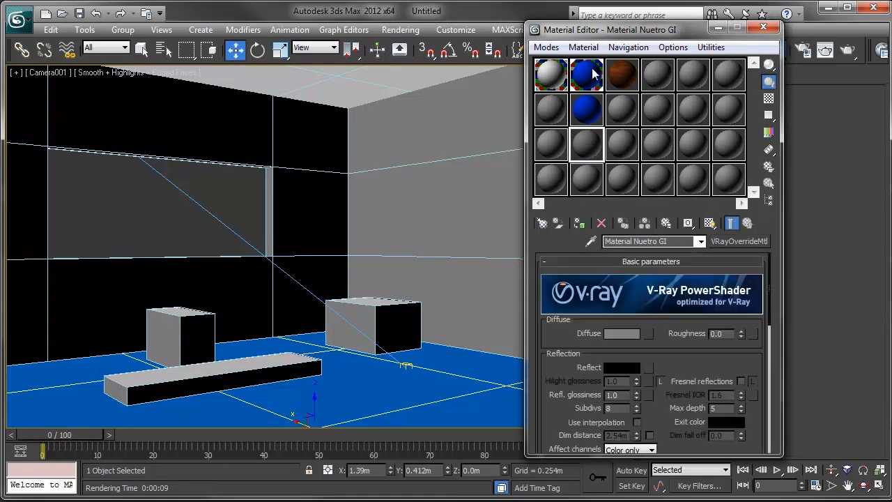
click(580, 115)
click(769, 99)
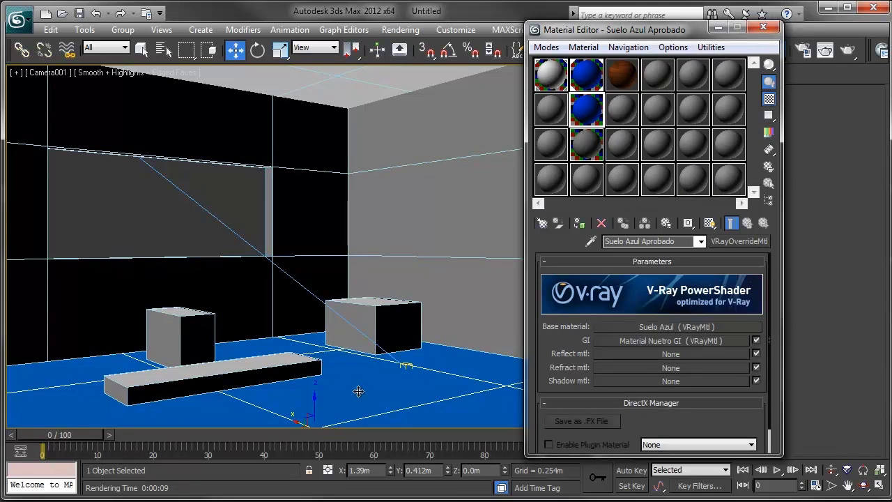
click(580, 224)
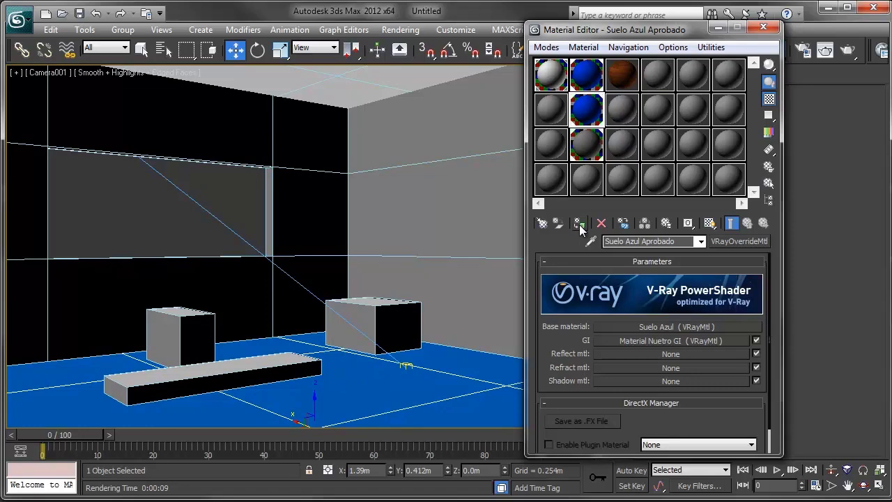
Render Camera001 and compare the grey-walled result with the earlier blue-tinted render.
click(847, 52)
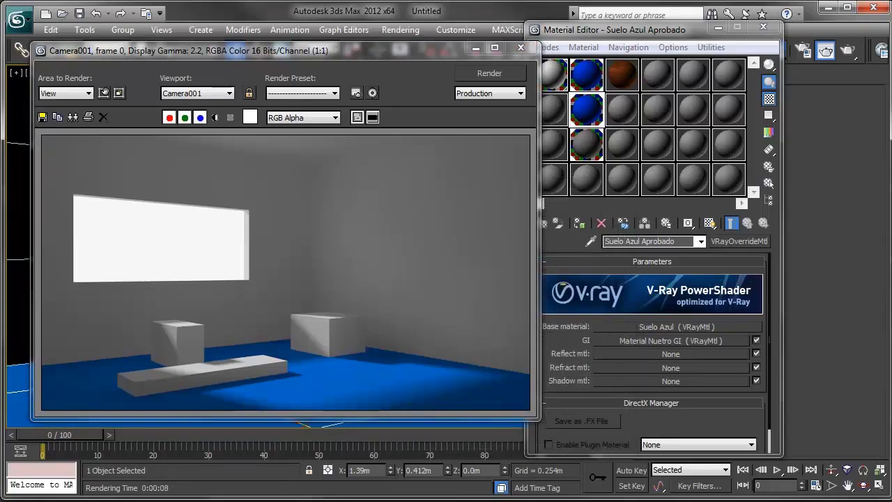
click(57, 117)
drag(705, 106, 800, 106)
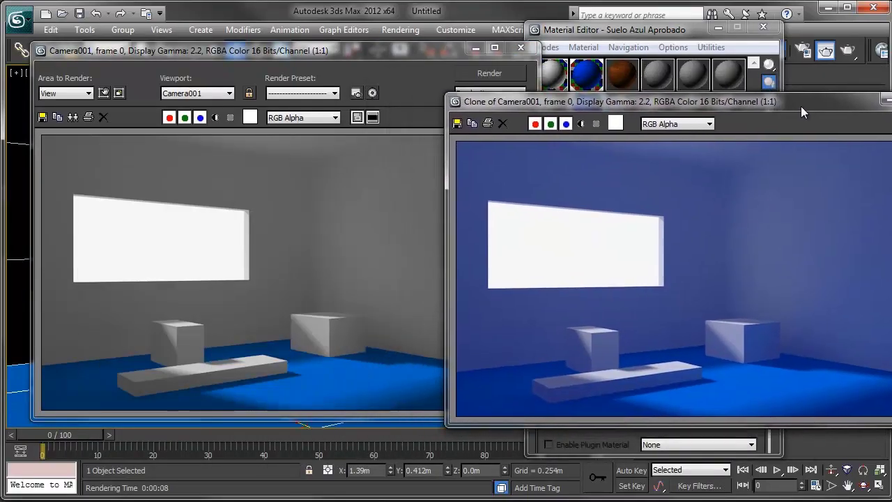
drag(439, 52, 411, 51)
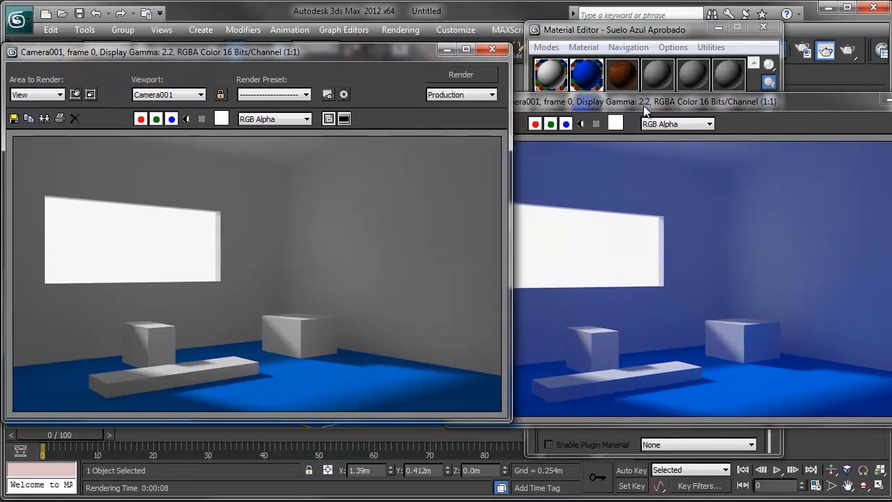
drag(643, 105, 577, 105)
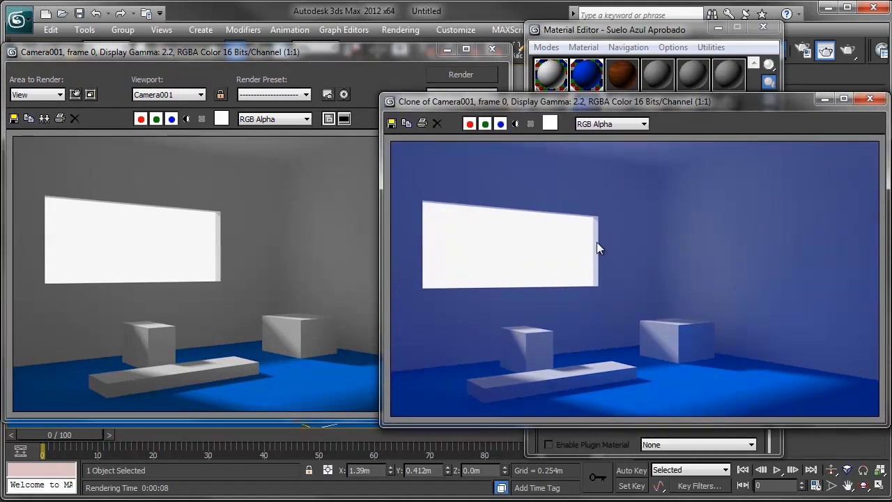
click(339, 276)
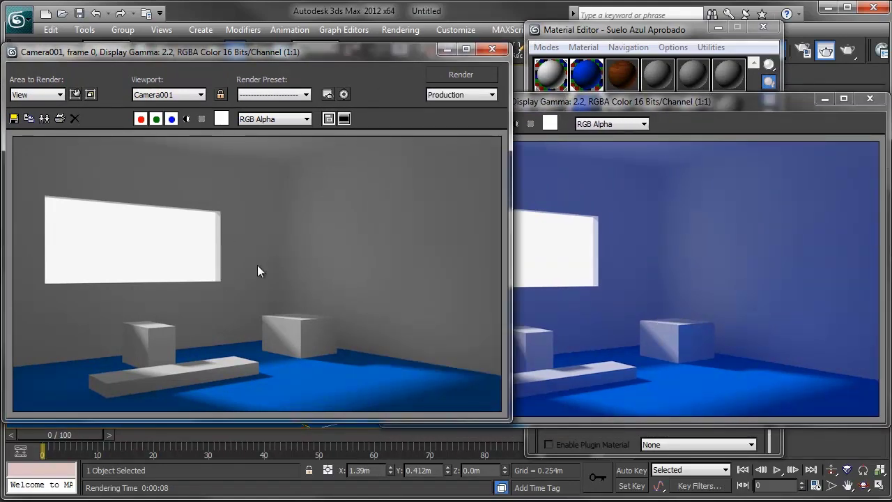
click(606, 306)
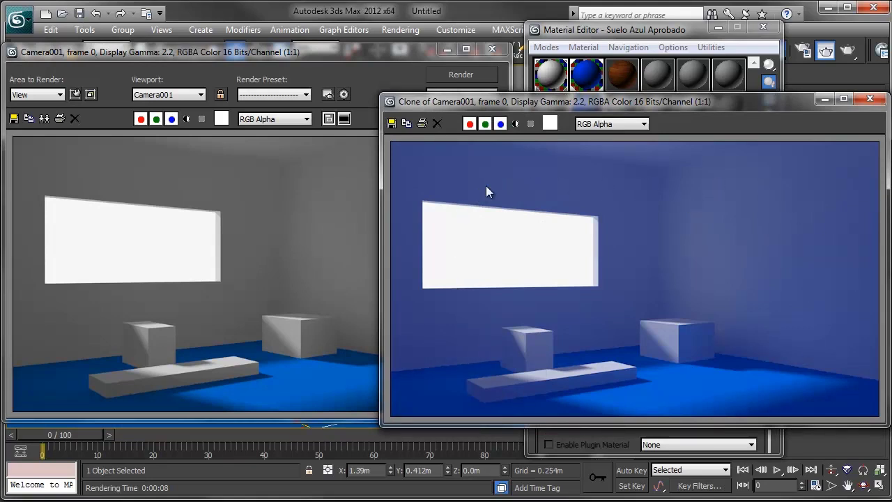
click(244, 256)
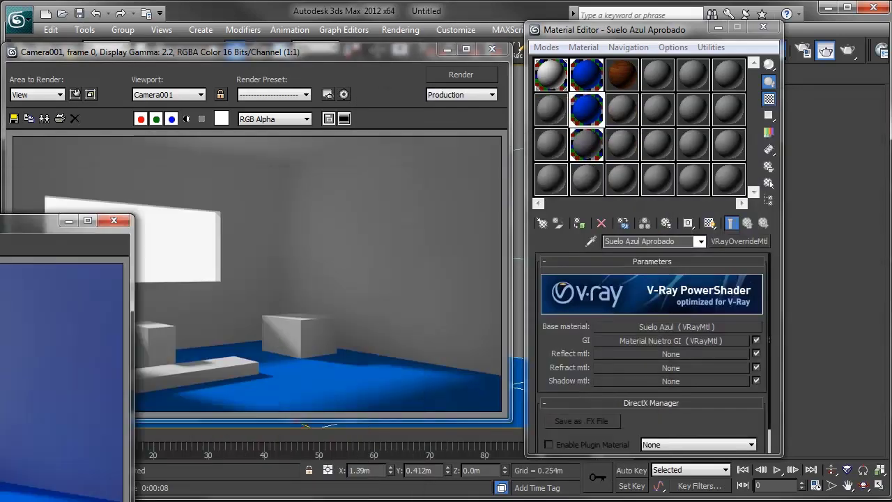
drag(726, 108, 3, 494)
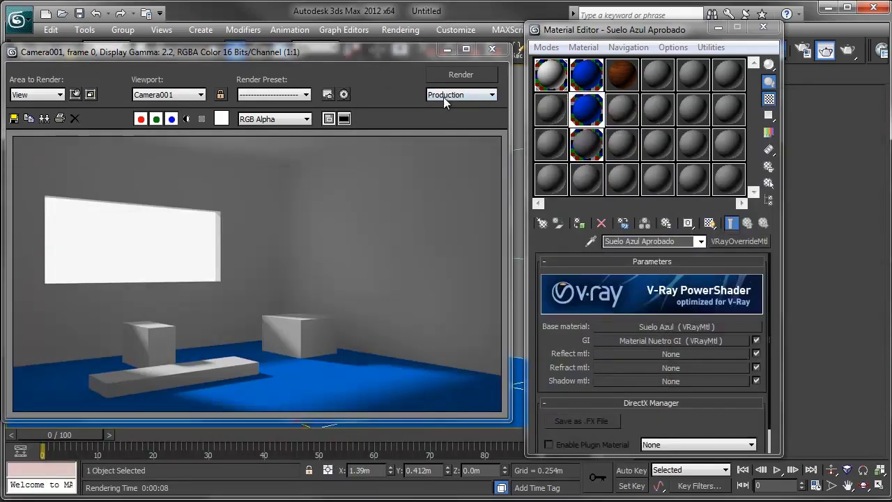
Make a new VRayOverrideMtl slot named 'Suelo Madera Aprobado', discarding the old material.
click(446, 50)
click(622, 109)
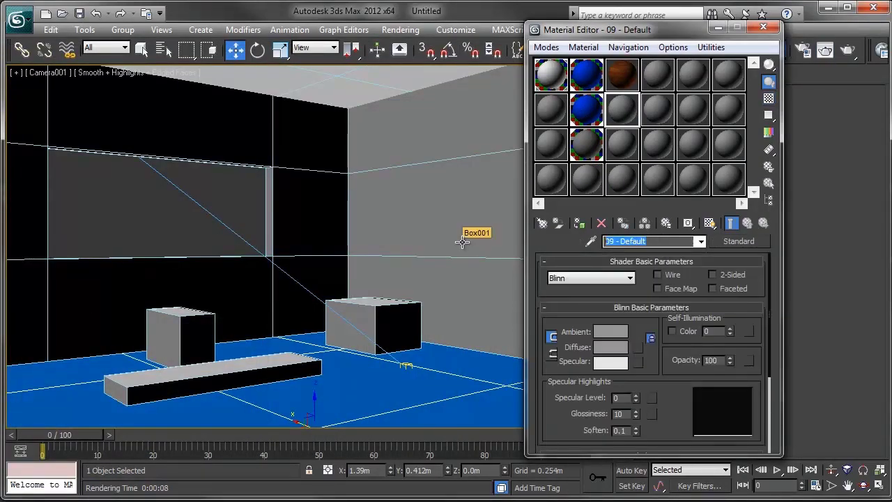
text(Su)
text(elo)
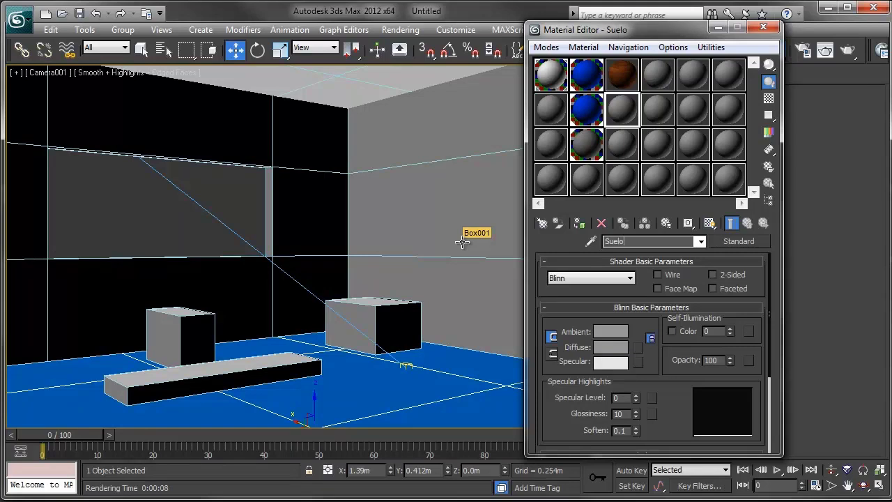
text( Madera )
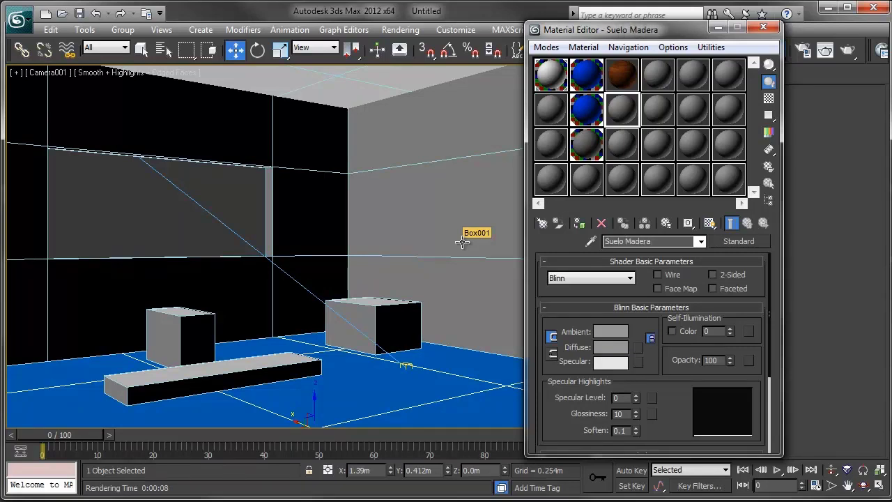
text(Aprobado)
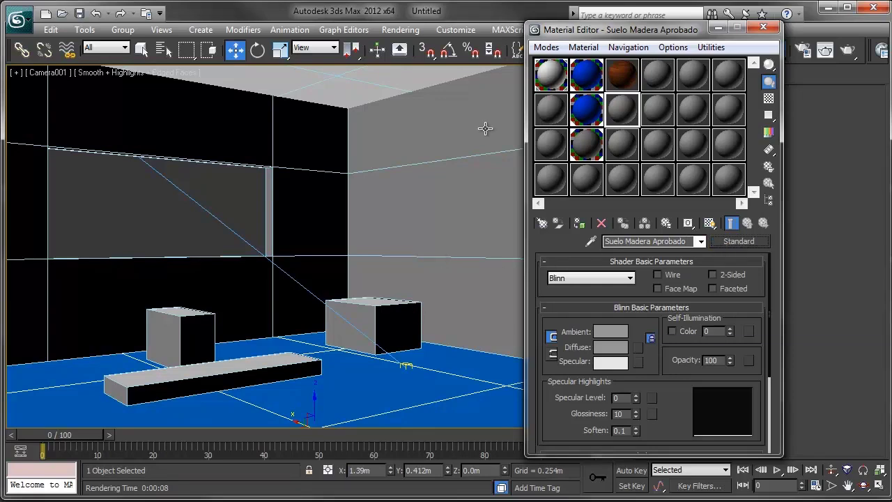
click(739, 241)
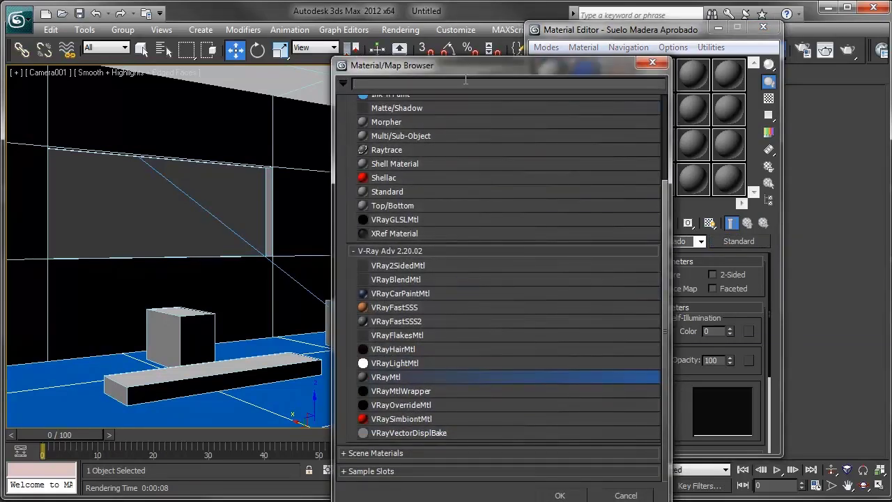
drag(466, 69, 432, 8)
double_click(374, 350)
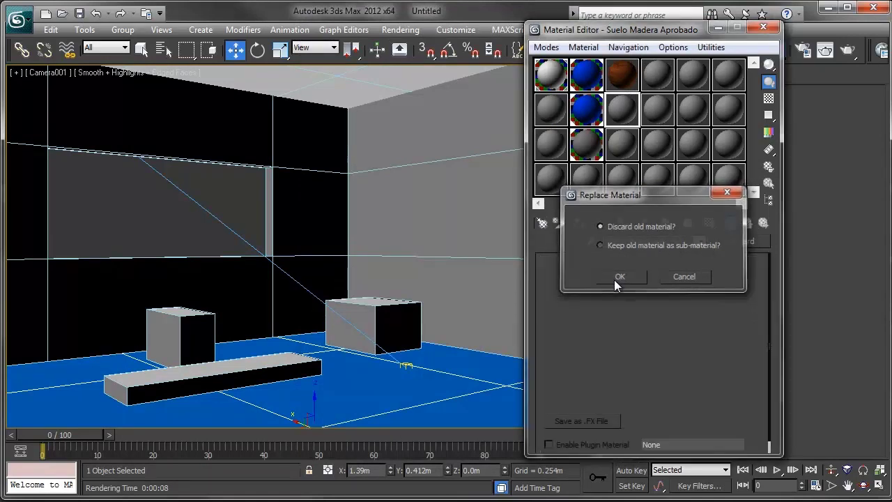
click(615, 279)
Instance Suelo Madera as base and Material Nuetro GI as GI, assign to the floor, and render.
mouse_move(620, 75)
mouse_down()
mouse_move(650, 305)
mouse_move(642, 330)
mouse_up()
click(623, 284)
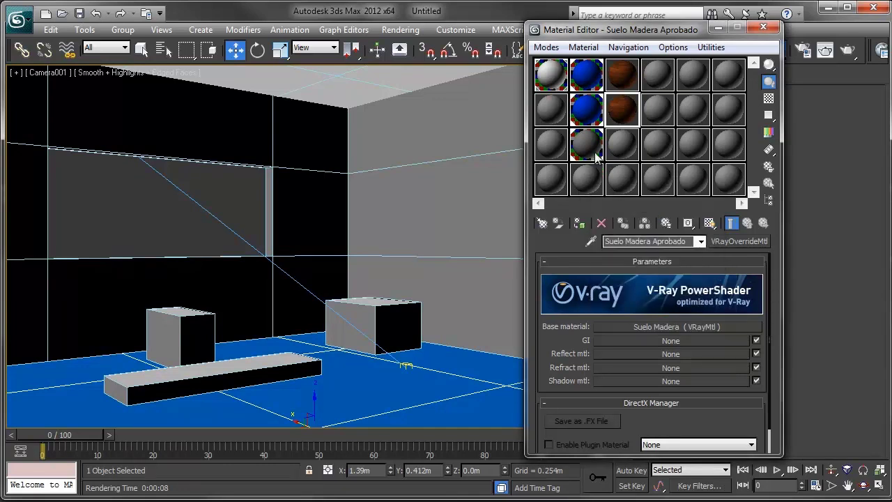
drag(663, 338, 663, 339)
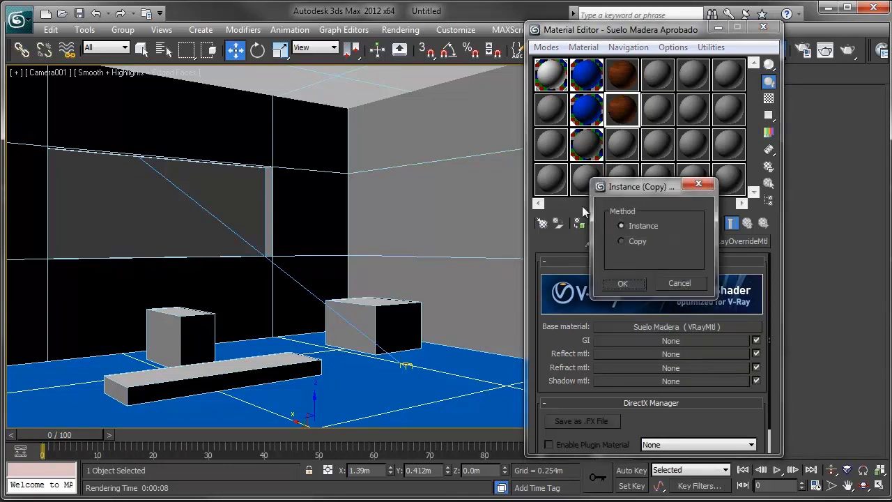
click(622, 283)
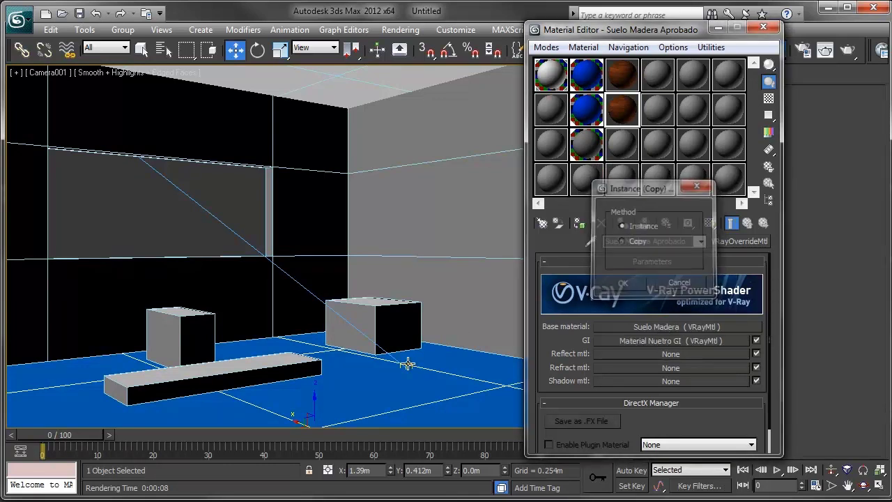
click(579, 223)
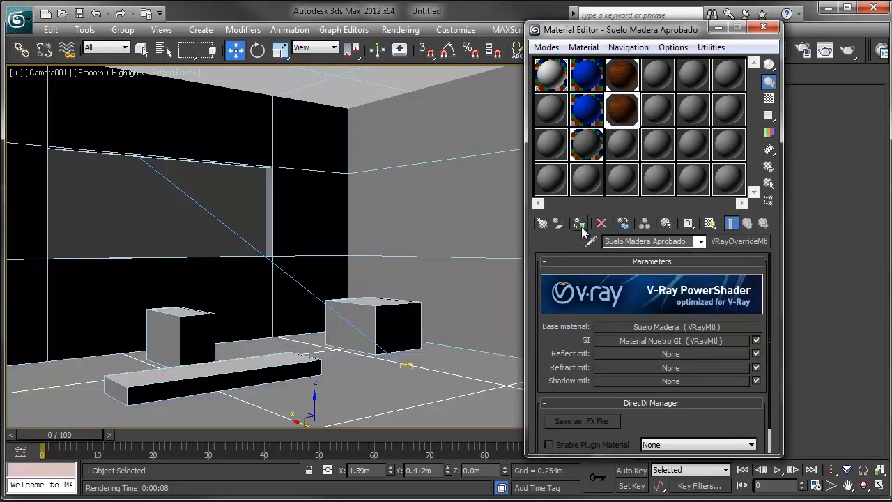
click(852, 52)
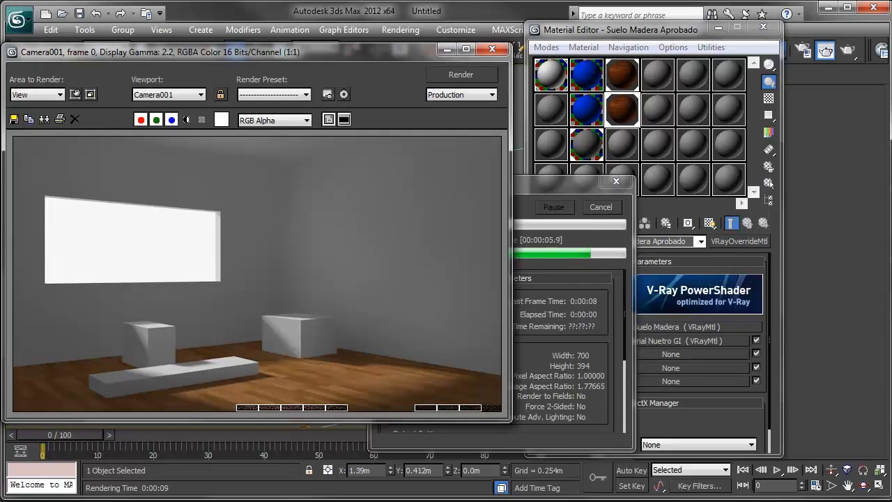
Place the earlier brown-tinted Clone of Camera001 render beside the new grey-walled wood-floor render.
click(29, 119)
mouse_move(684, 136)
mouse_down()
mouse_move(776, 95)
mouse_move(424, 127)
mouse_move(377, 159)
mouse_move(524, 131)
mouse_move(590, 144)
mouse_move(566, 147)
mouse_up()
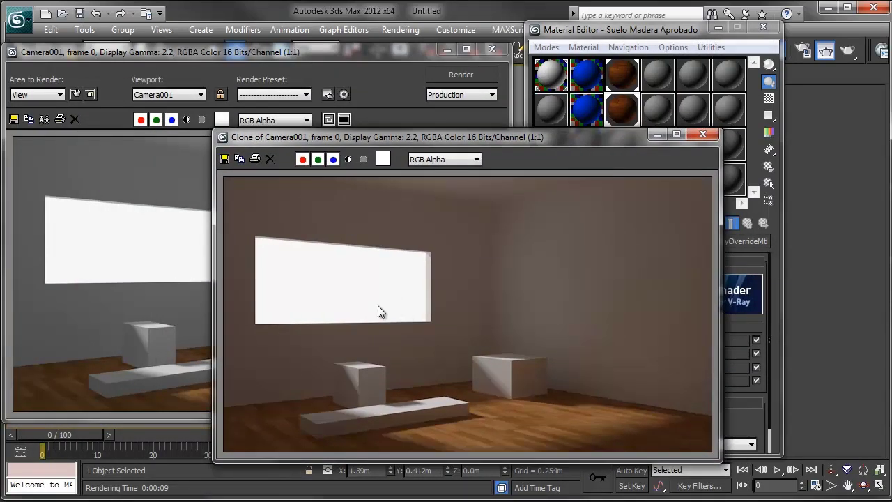
click(179, 327)
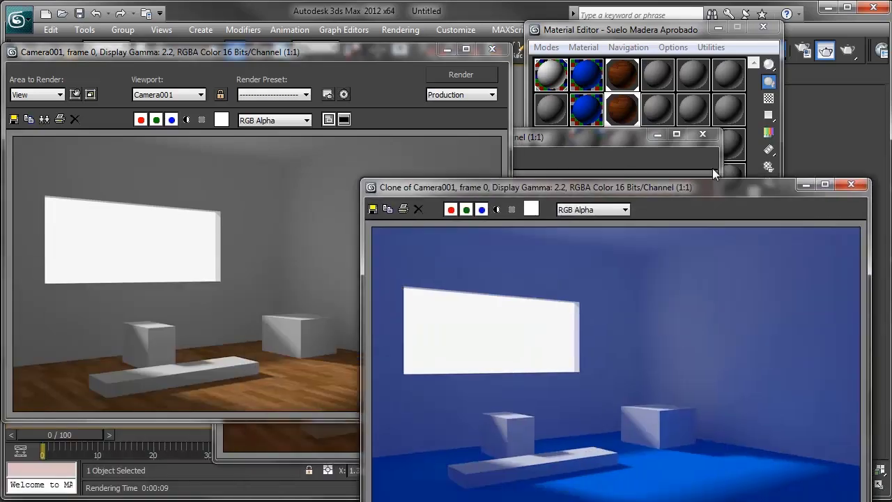
drag(712, 168, 0, 193)
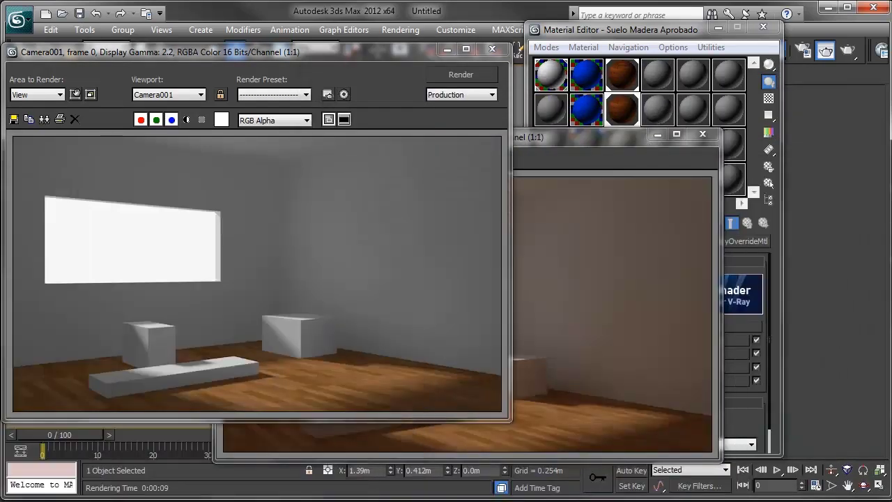
click(556, 259)
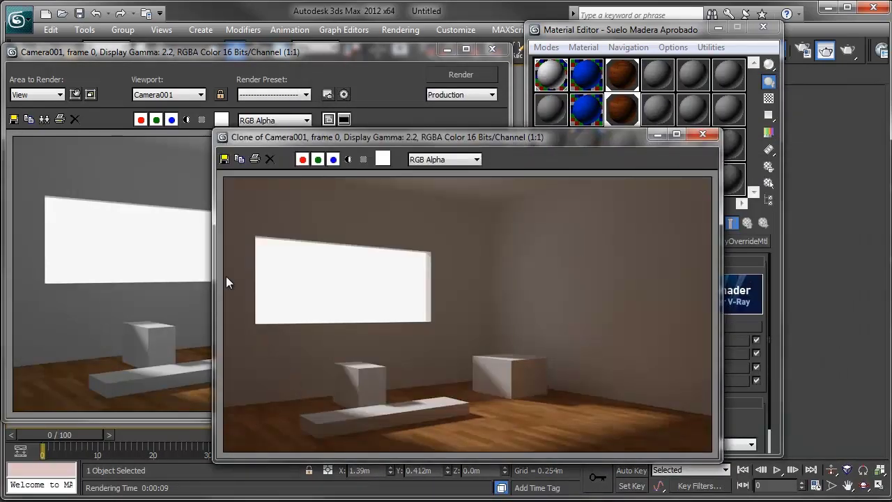
drag(233, 52, 261, 38)
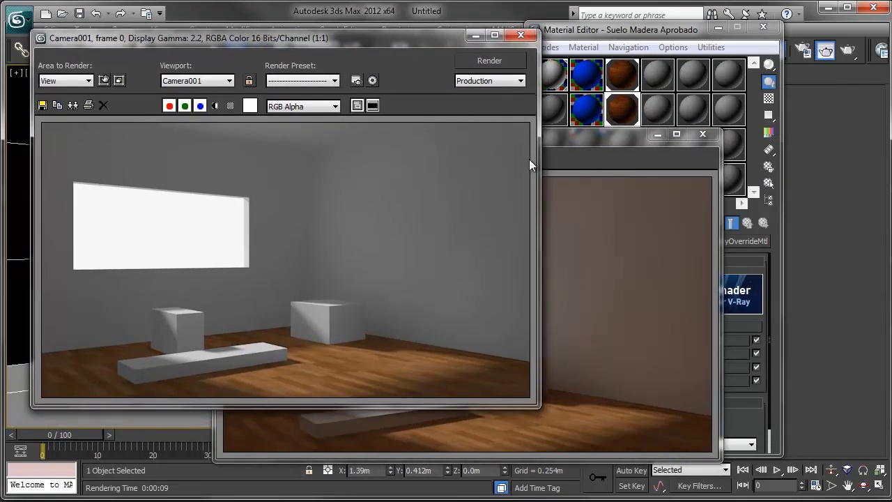
click(577, 143)
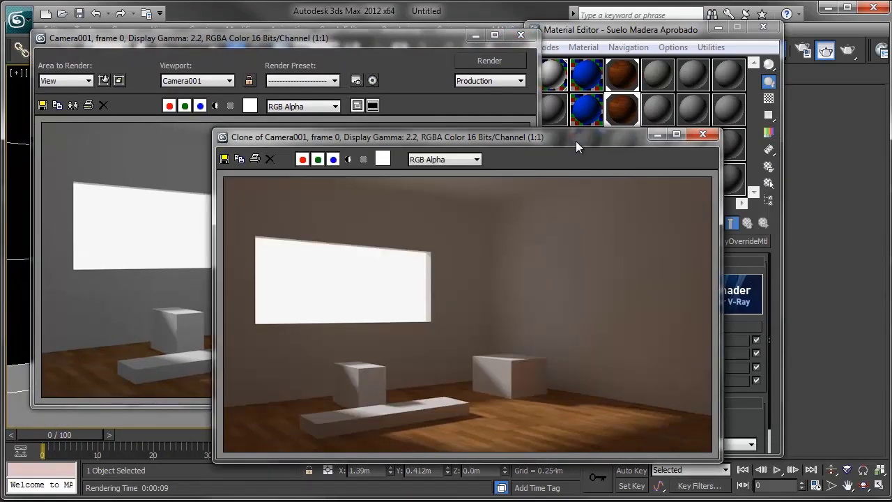